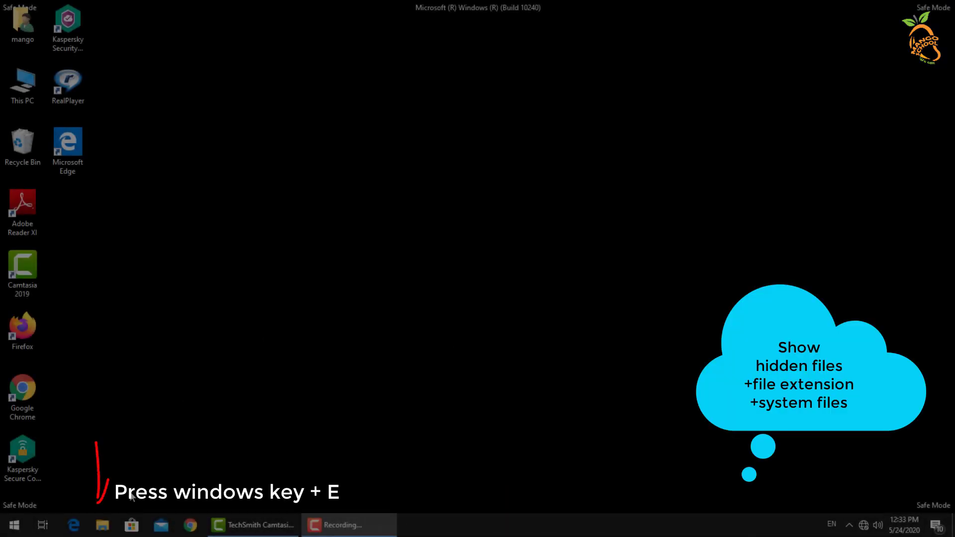
Open the Desktop folder in File Explorer and bring up the advanced view settings in Folder Options.
click(102, 523)
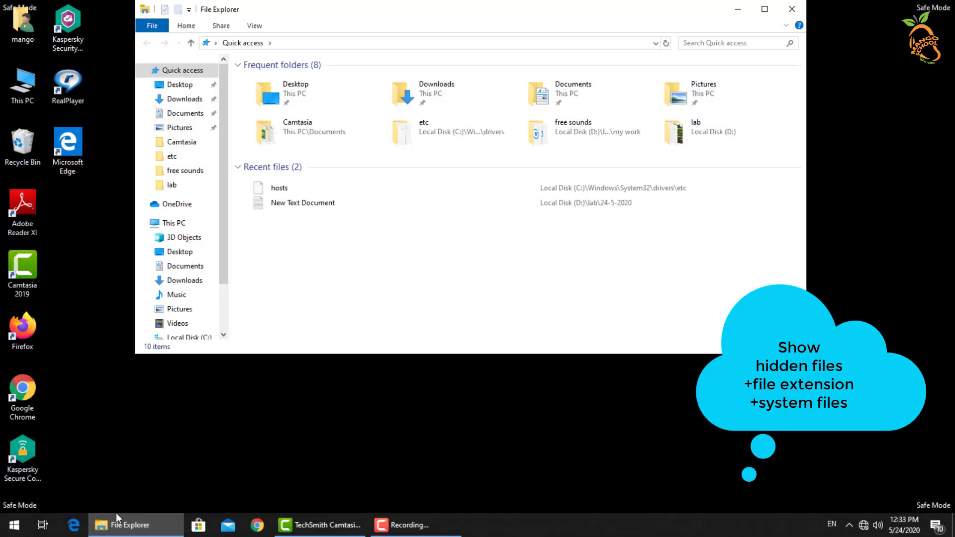
click(180, 86)
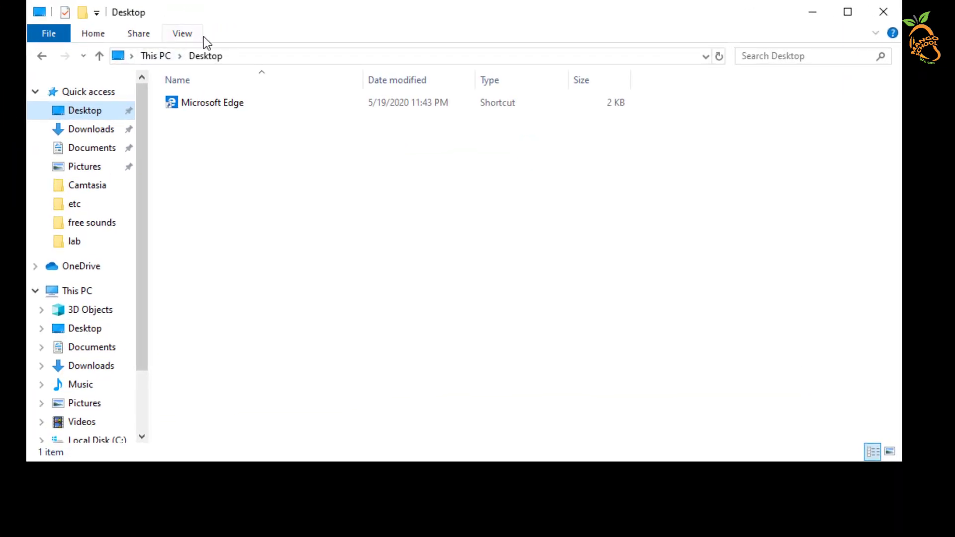
click(186, 35)
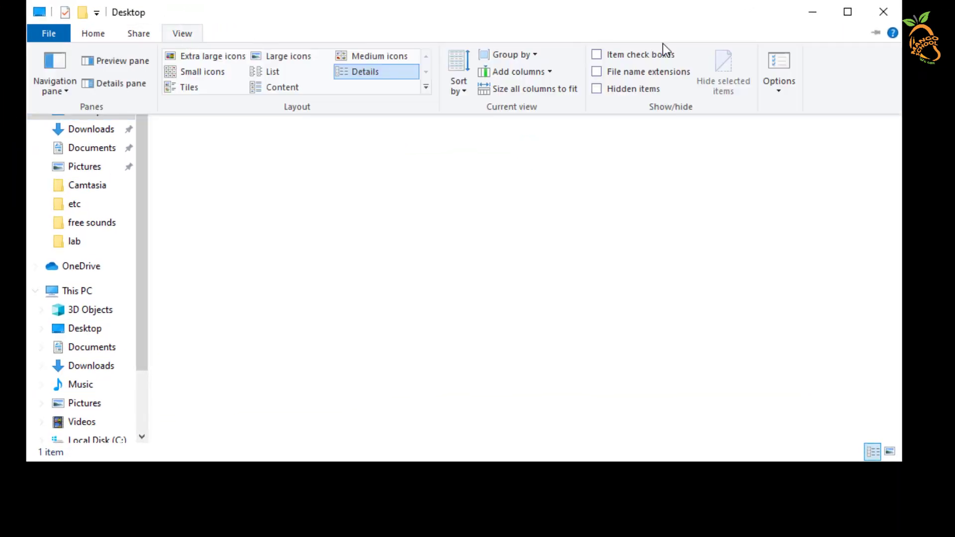
click(777, 82)
click(822, 112)
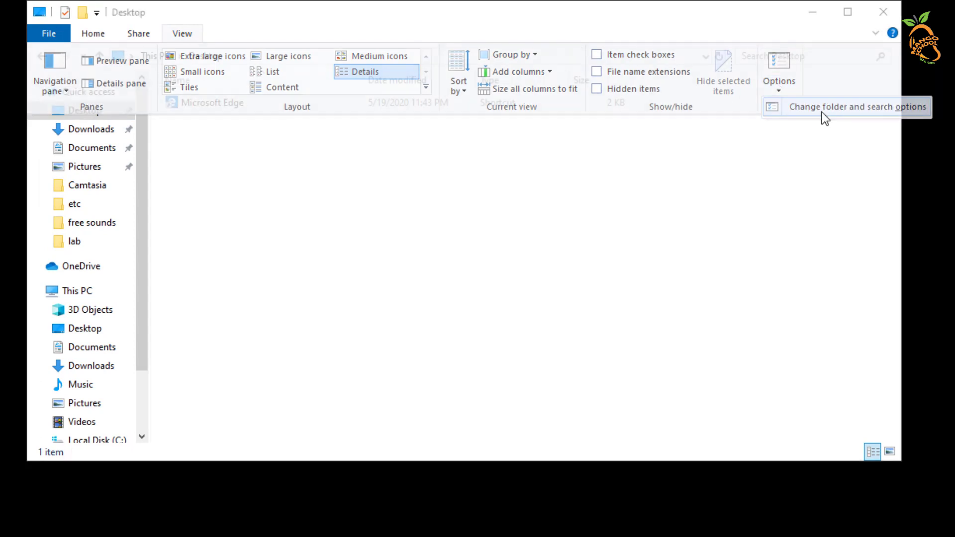
click(182, 124)
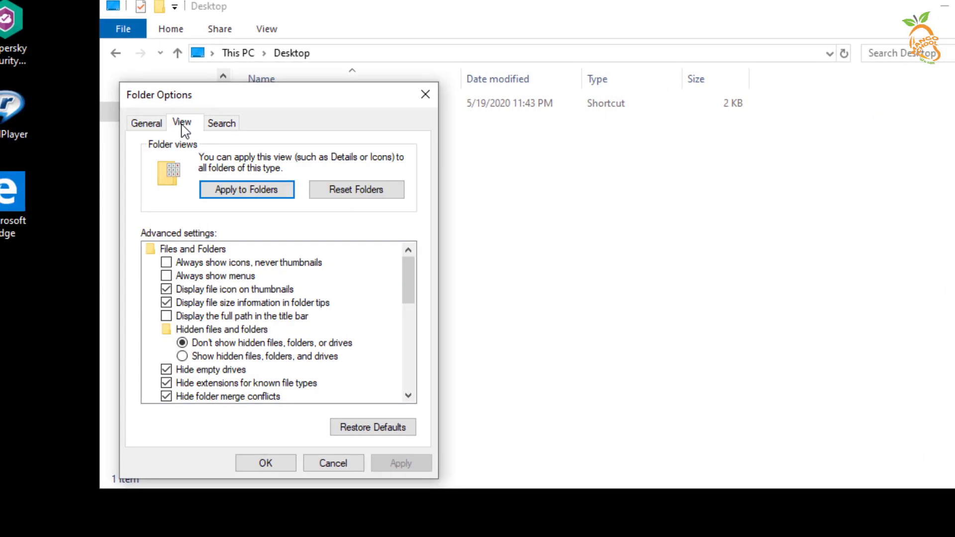
Show hidden files, known file extensions and protected operating system files, then apply the folder options and close the Desktop folder window.
click(226, 356)
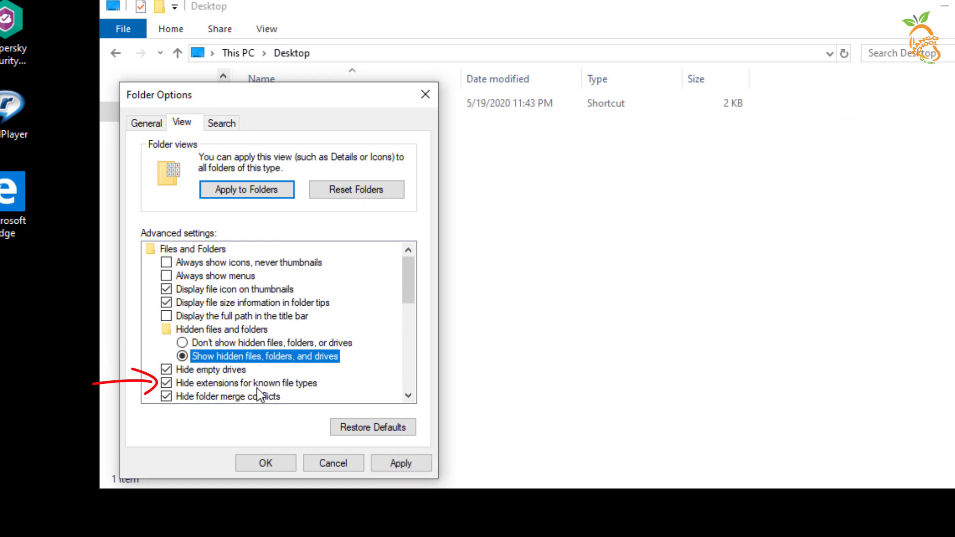
click(197, 384)
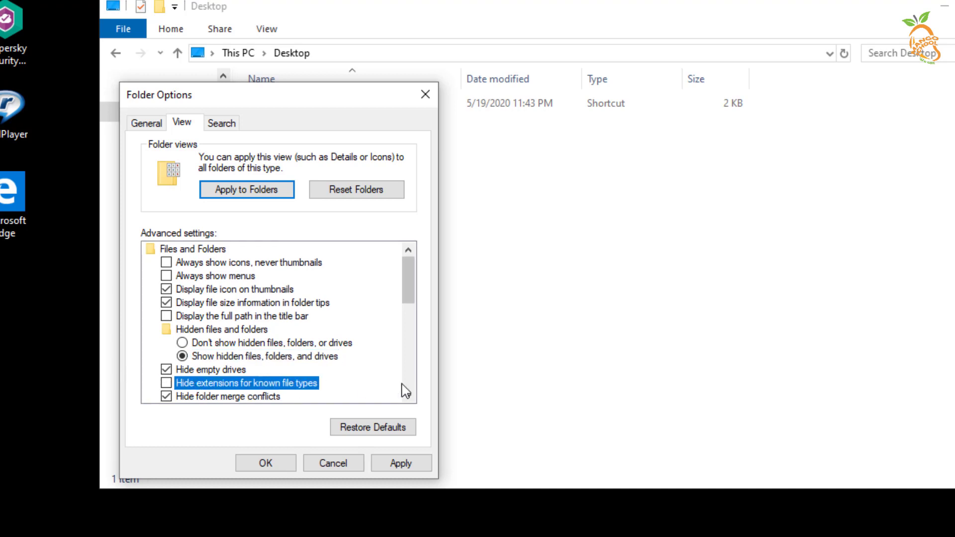
scroll(407, 293, down, 2)
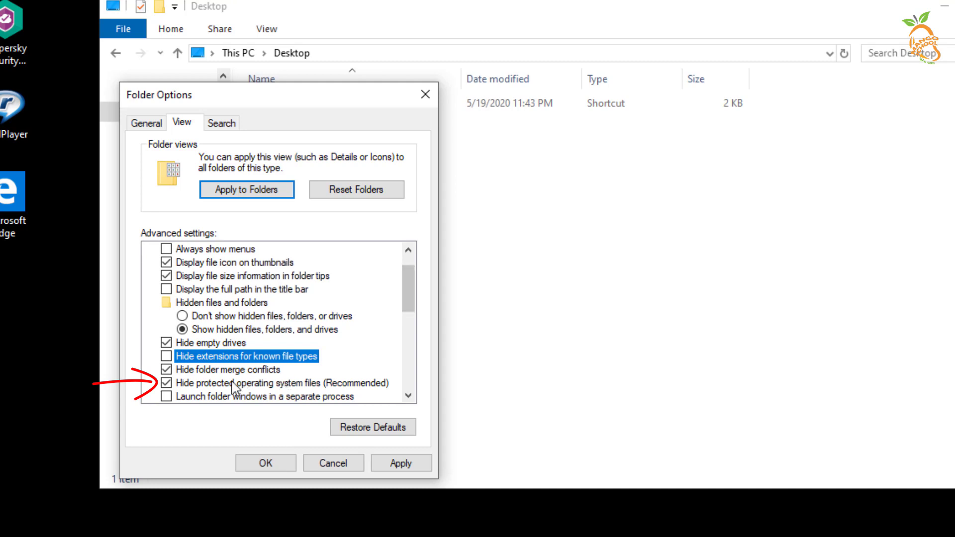
click(167, 384)
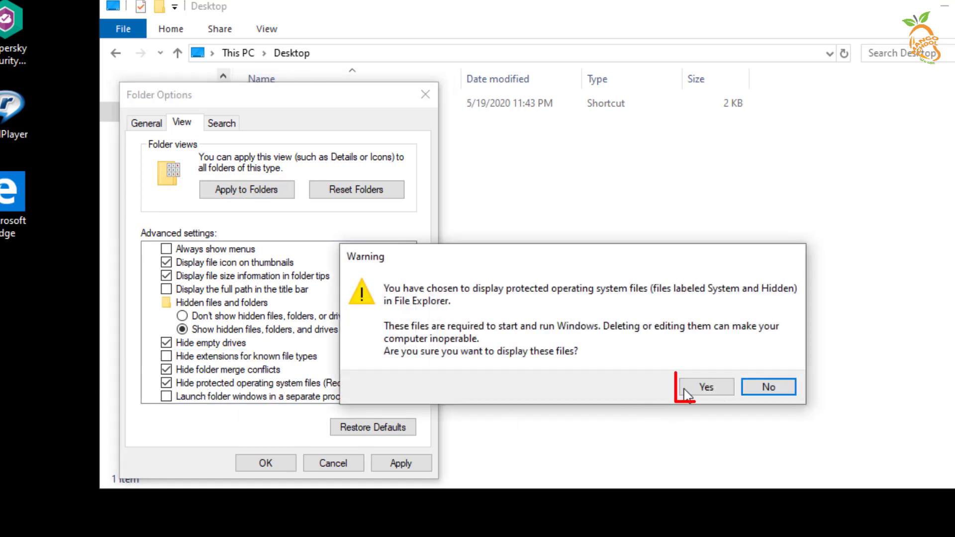
click(707, 388)
click(264, 467)
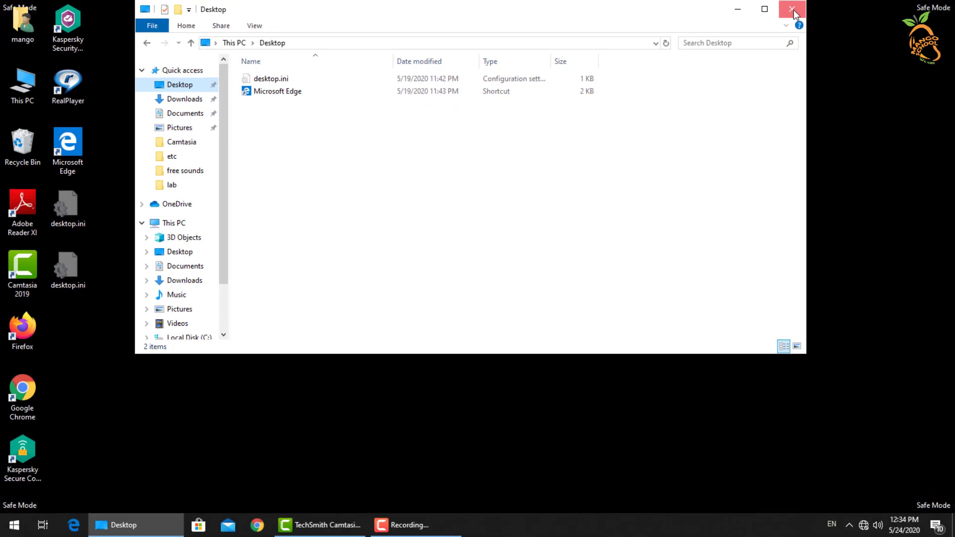
click(794, 10)
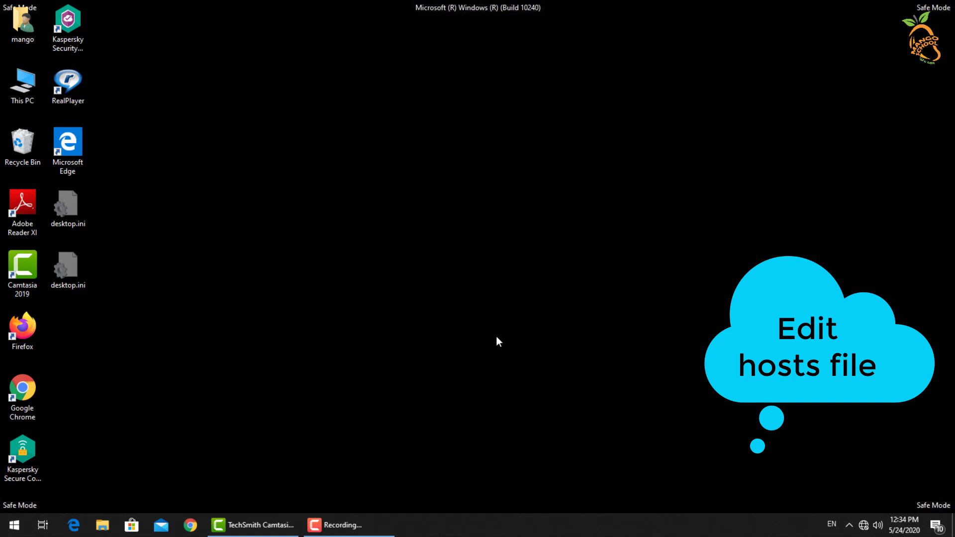
Open the folder C:\Windows\System32\drivers\etc in a new File Explorer window.
key(super+e)
click(189, 270)
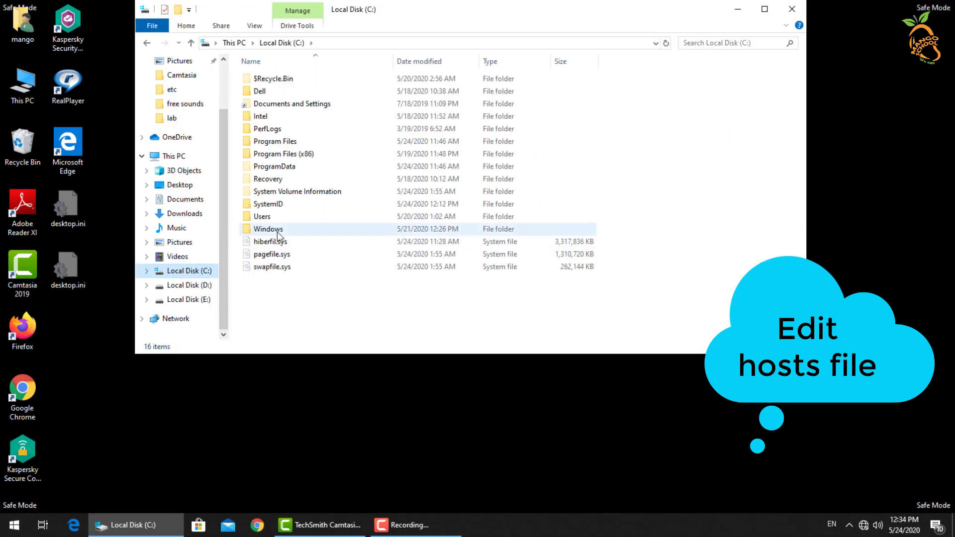
double_click(269, 229)
scroll(276, 220, down, 15)
scroll(278, 249, down, 4)
double_click(277, 244)
scroll(276, 269, down, 3)
double_click(277, 271)
click(262, 116)
double_click(262, 115)
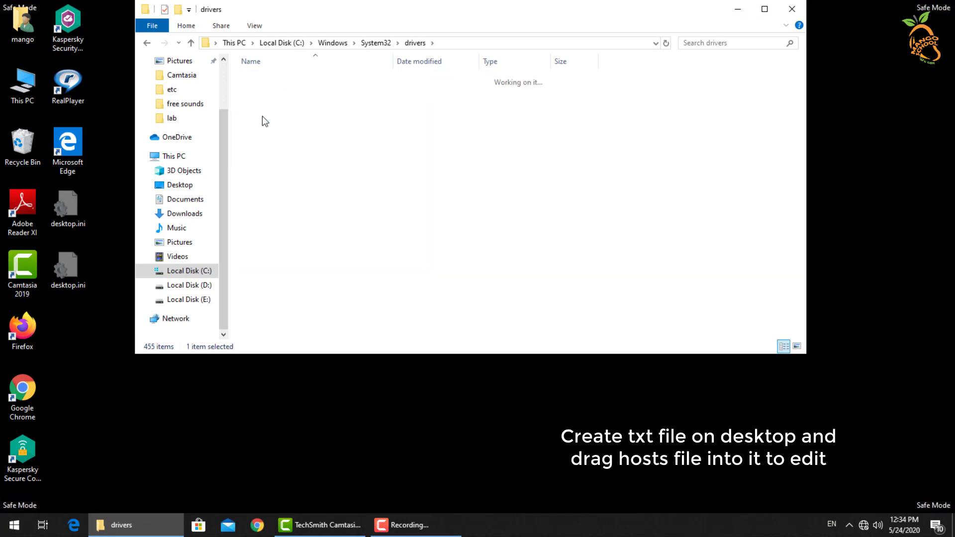
Uncover the desktop beside the etc folder window and create a text document there with the default name.
drag(390, 17, 588, 27)
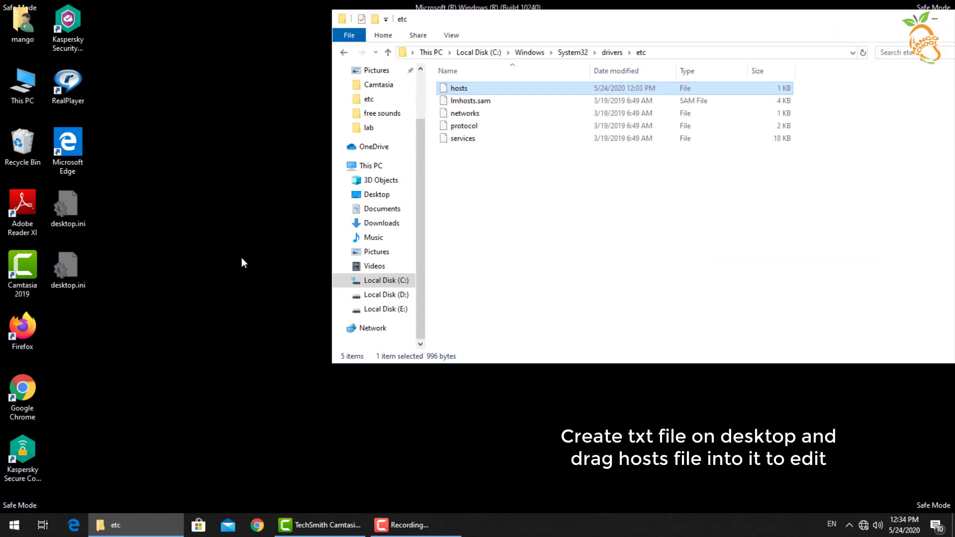
right_click(241, 263)
mouse_move(296, 384)
click(406, 356)
key(Return)
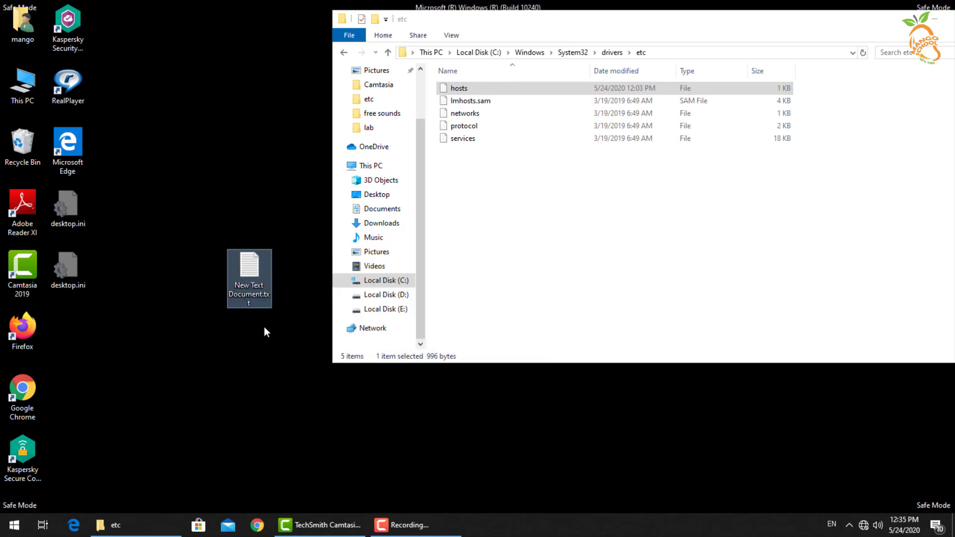
Open the new text document and load the hosts file from the etc folder into its Notepad window.
key(Return)
drag(682, 249, 373, 249)
drag(199, 30, 160, 41)
mouse_move(473, 91)
mouse_down()
mouse_move(273, 204)
mouse_move(263, 179)
mouse_up()
drag(338, 220, 587, 220)
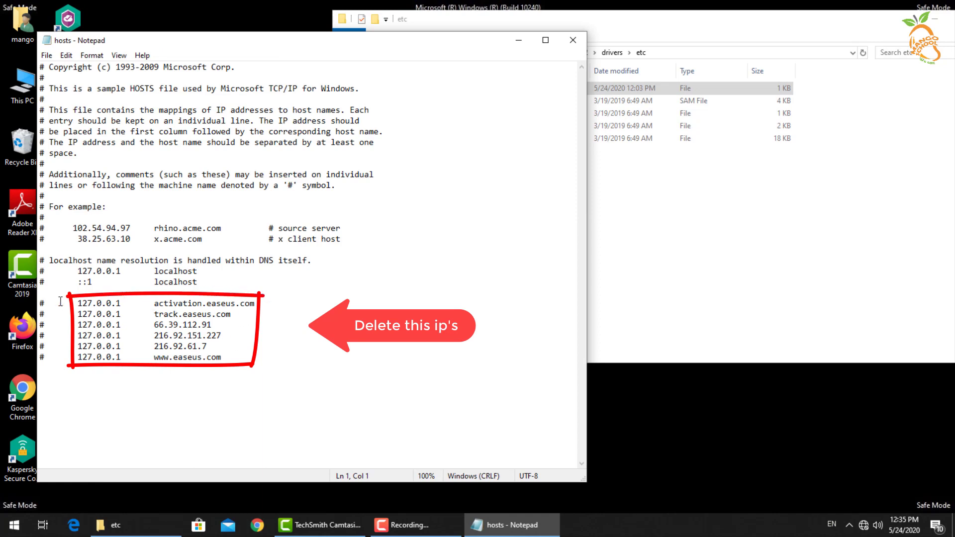
drag(39, 303, 258, 357)
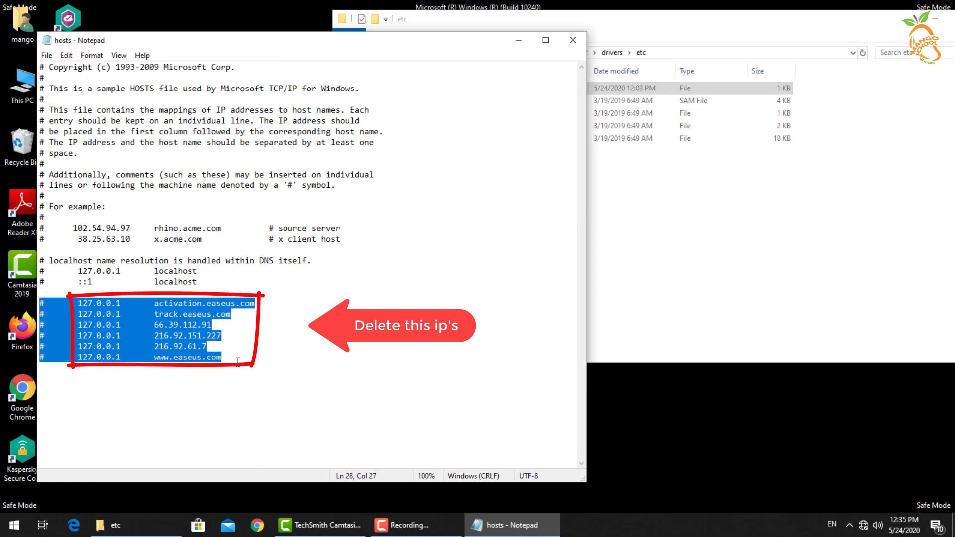
key(Delete)
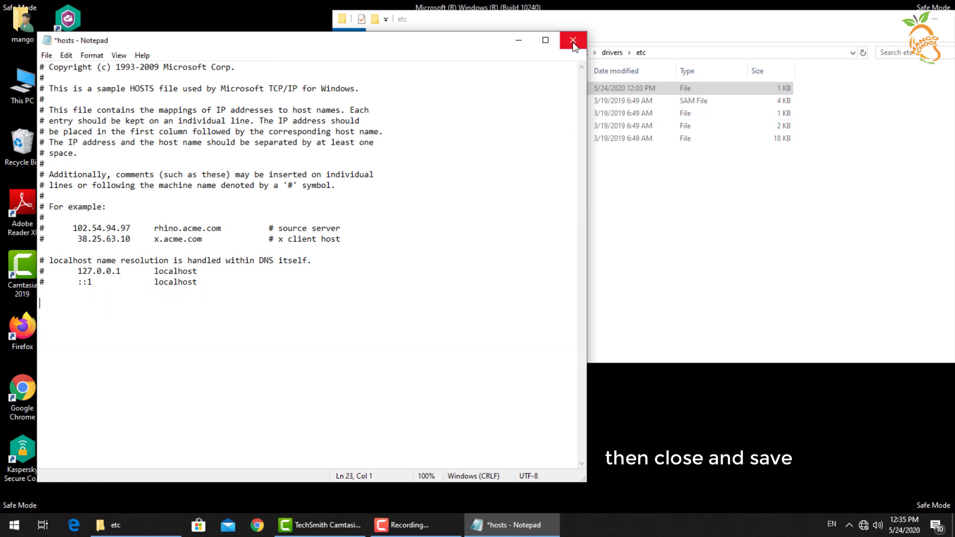
click(572, 42)
click(434, 267)
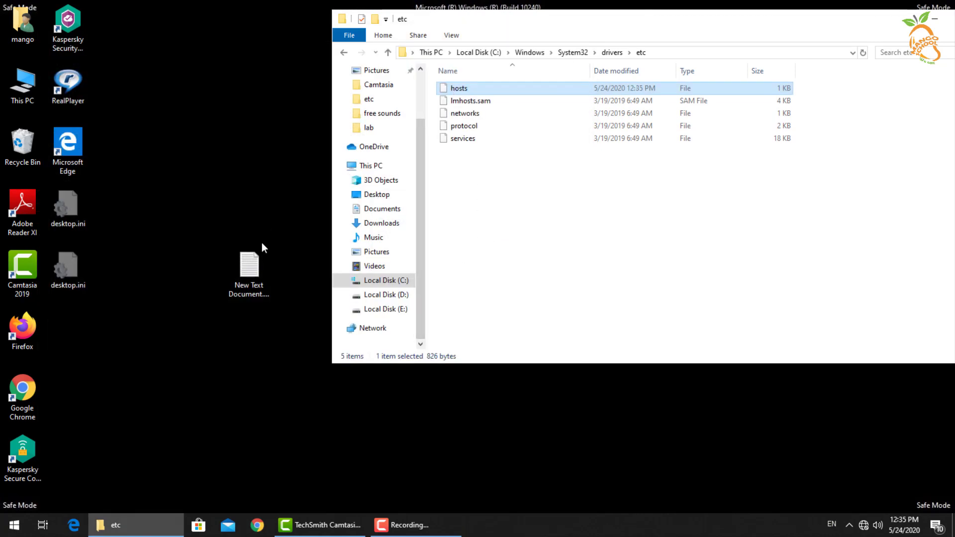
Reopen the hosts file in Notepad to check the last edit, then close it.
right_click(456, 89)
click(479, 97)
click(478, 303)
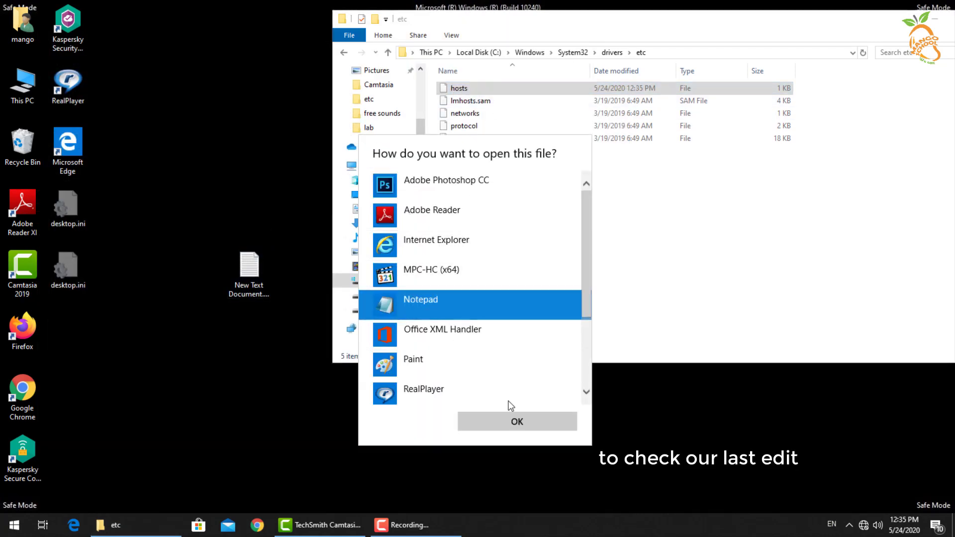
click(517, 422)
click(572, 41)
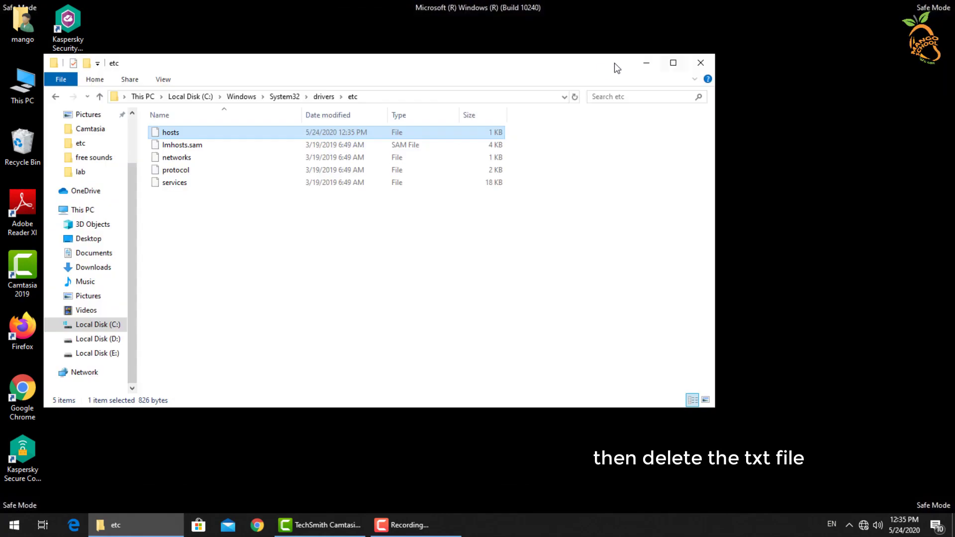
Close the etc folder window and delete the new text document from the desktop.
click(687, 64)
drag(249, 269, 17, 143)
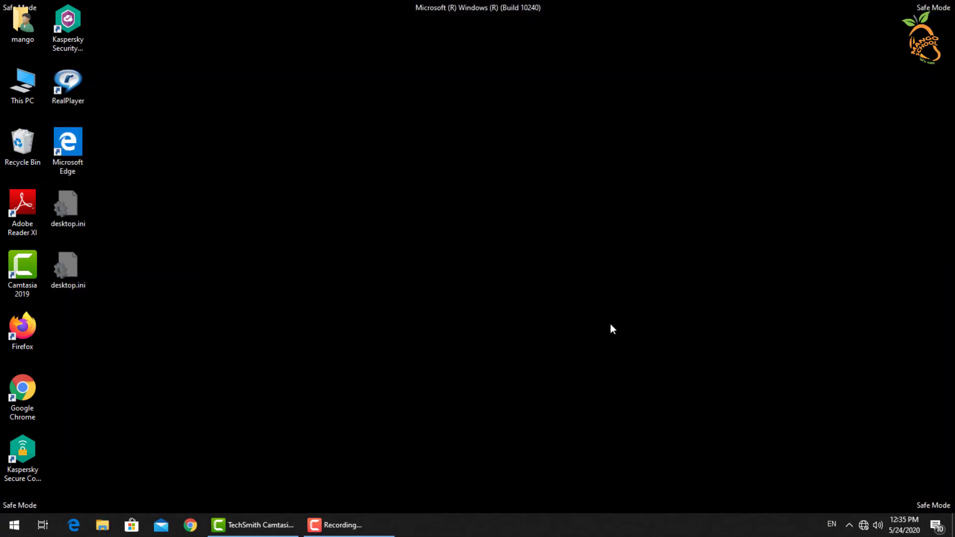
Open the folder C:\ProgramData\Microsoft in a new File Explorer window.
key(super+e)
scroll(108, 330, down, 2)
click(107, 326)
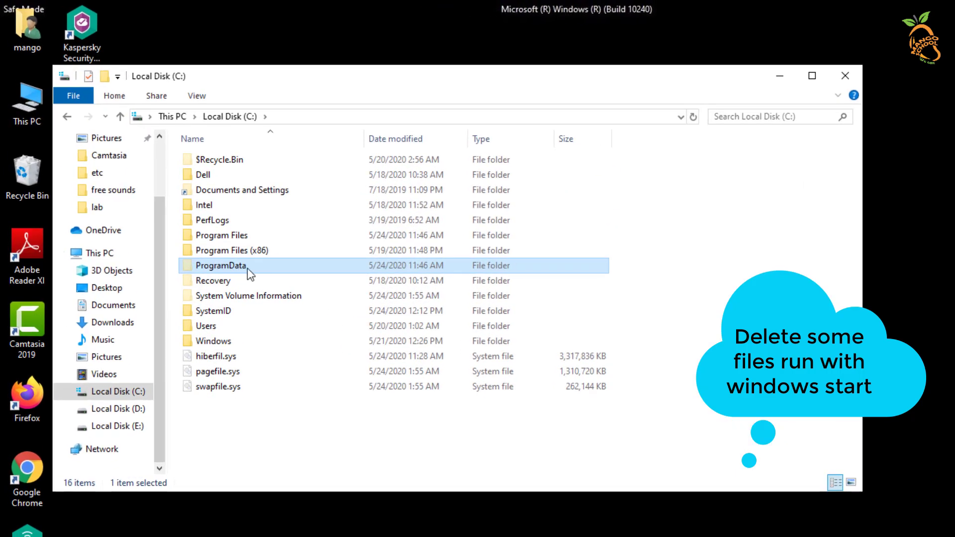
double_click(174, 201)
scroll(247, 269, down, 3)
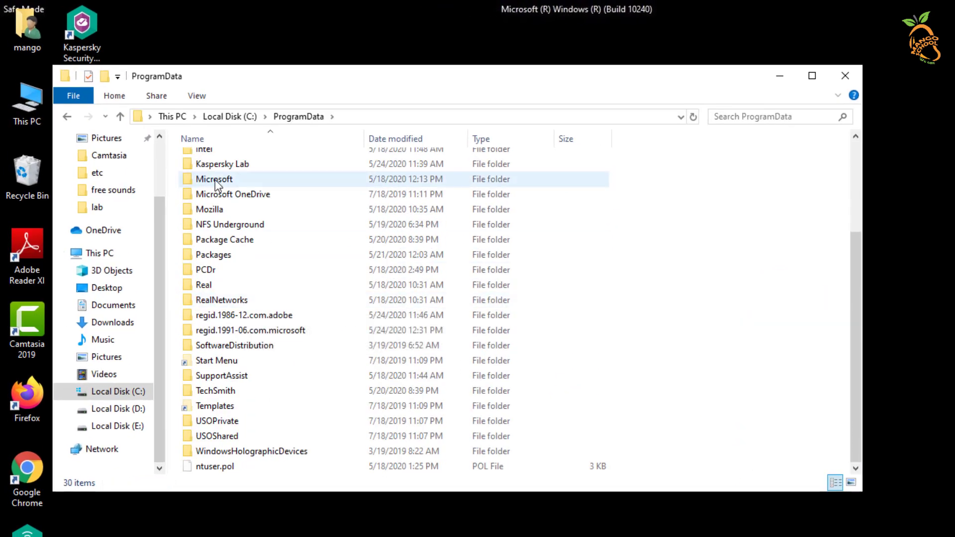
double_click(230, 184)
Open Windows\Start Menu\Programs\Startup inside ProgramData\Microsoft and delete every file there except desktop.ini.
scroll(225, 182, down, 4)
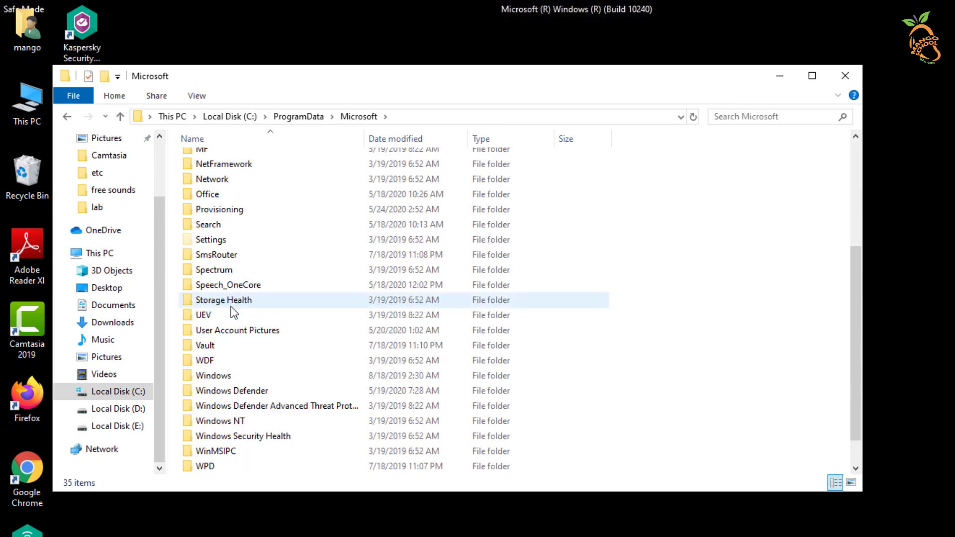
double_click(213, 375)
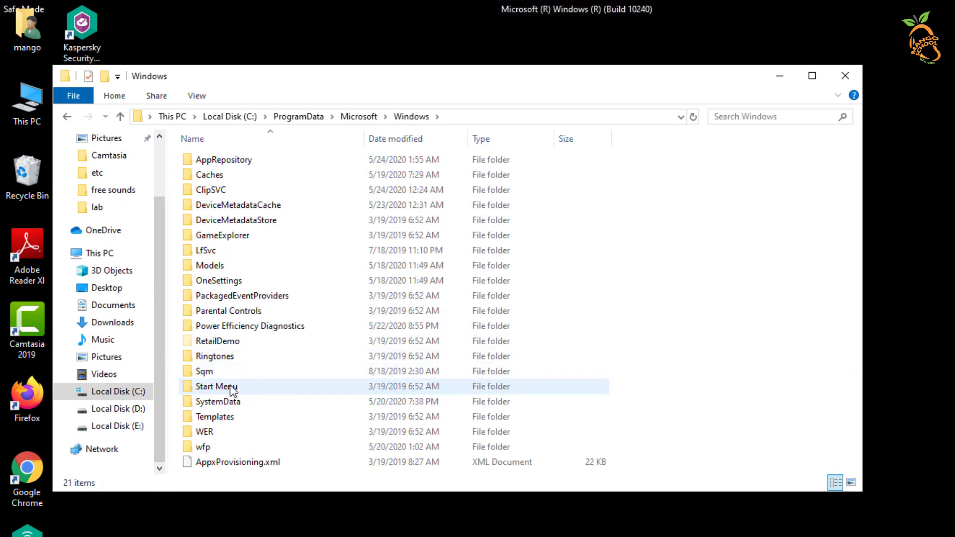
double_click(227, 389)
double_click(232, 162)
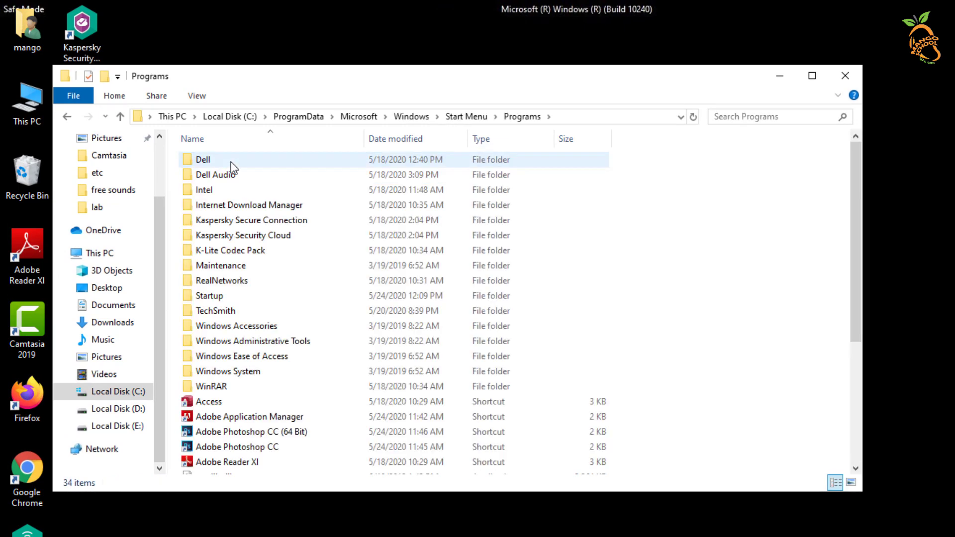
double_click(220, 298)
drag(175, 170, 216, 233)
key(Delete)
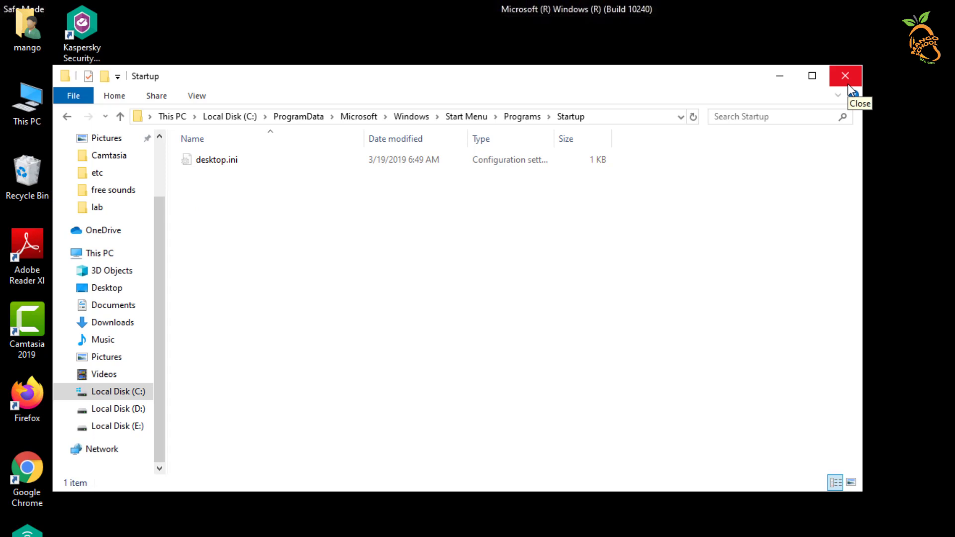
Open the folder C:\Users\mango\AppData\Roaming\Microsoft.
click(126, 392)
double_click(214, 324)
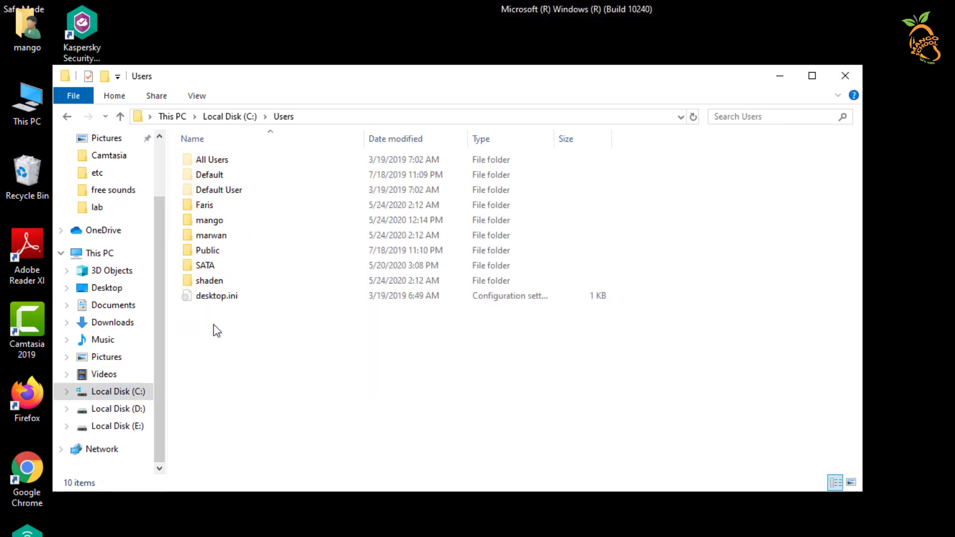
double_click(210, 220)
double_click(219, 175)
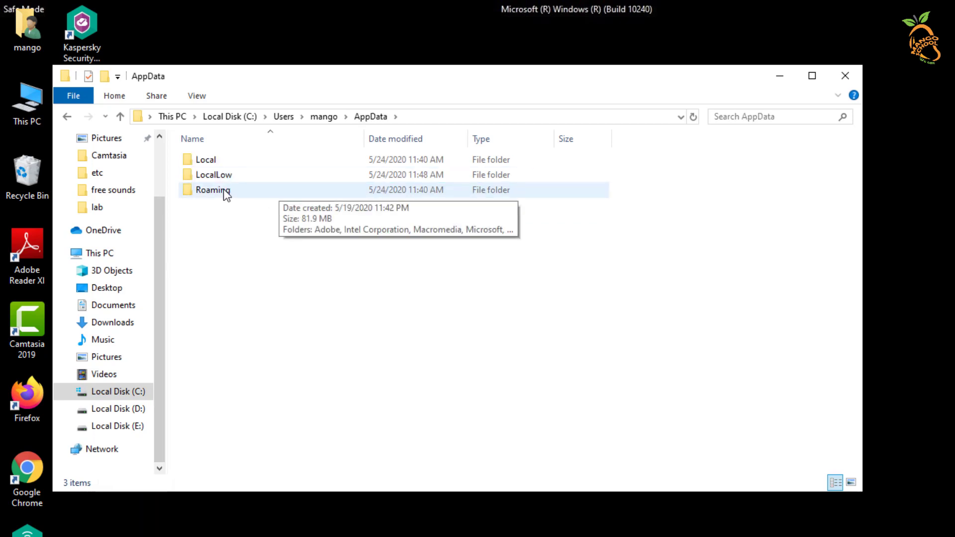
double_click(226, 193)
click(228, 206)
double_click(229, 206)
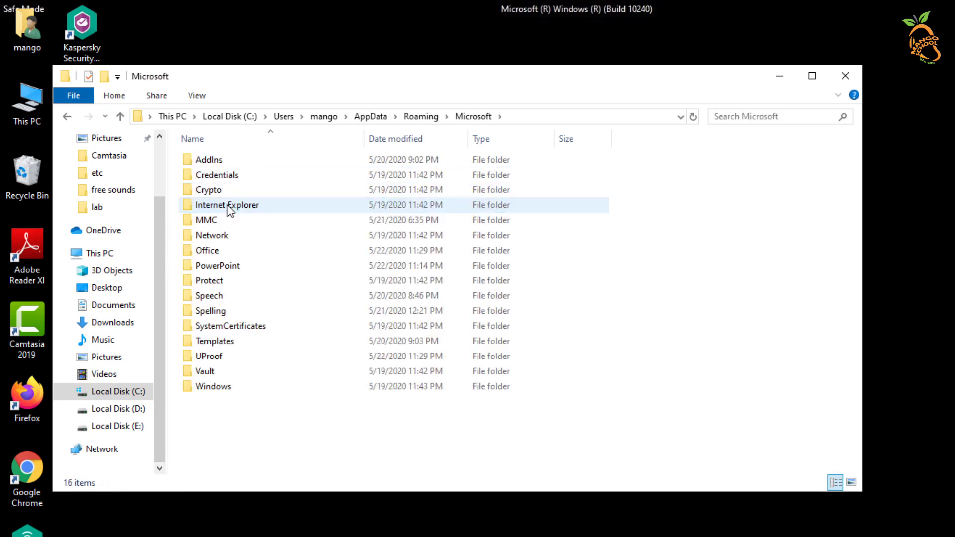
Open the user profile's Startup folder under Windows\Start Menu\Programs.
double_click(216, 387)
double_click(246, 267)
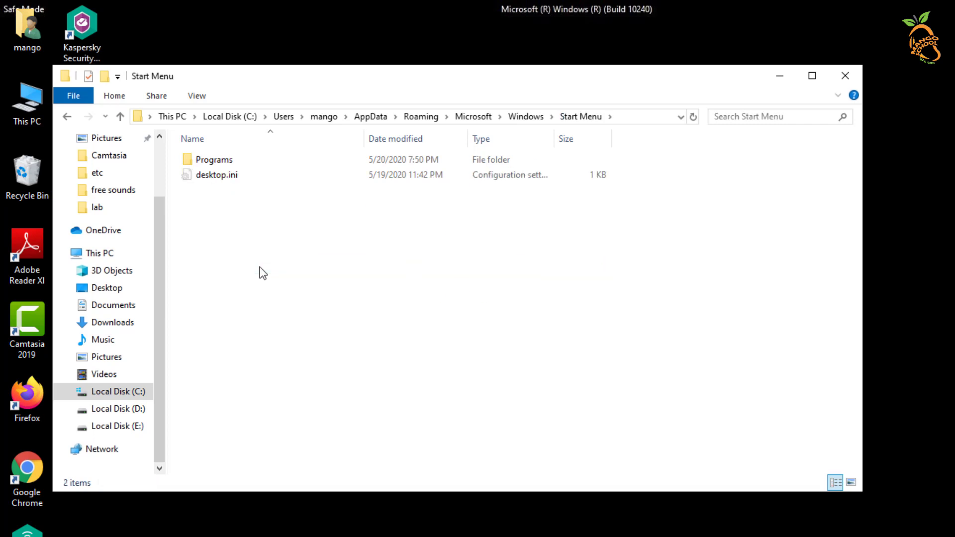
double_click(220, 160)
click(220, 176)
double_click(221, 175)
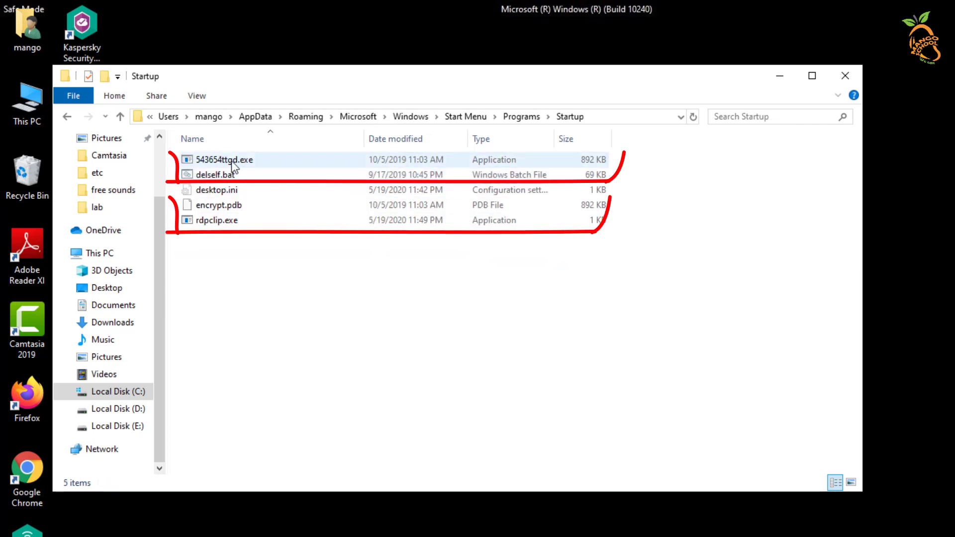
Delete 543654ttgd.exe, delself.bat, encrypt.pdb and rdpclip.exe from the user profile's Startup folder, keeping desktop.ini.
click(261, 159)
click(234, 175)
click(228, 207)
click(226, 224)
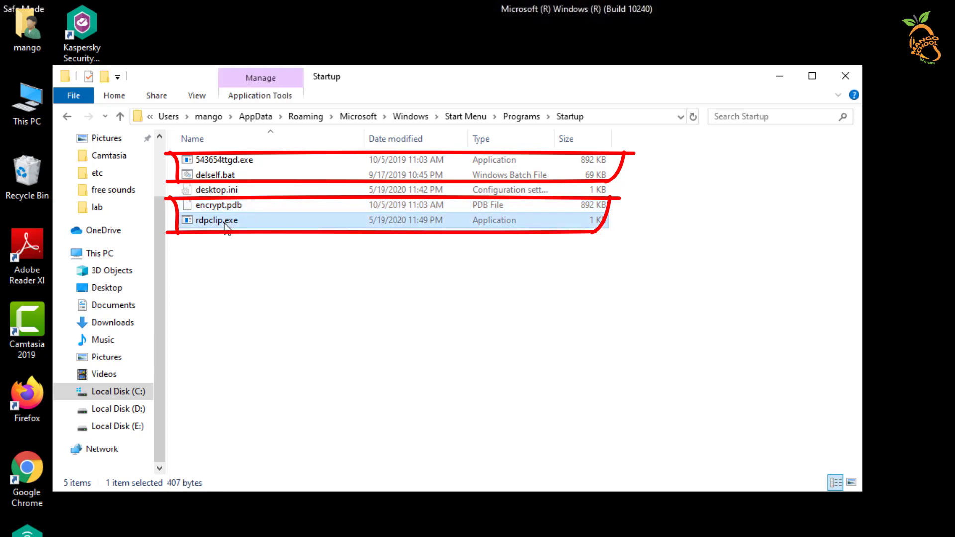
drag(236, 261, 205, 206)
ctrl+click(216, 174)
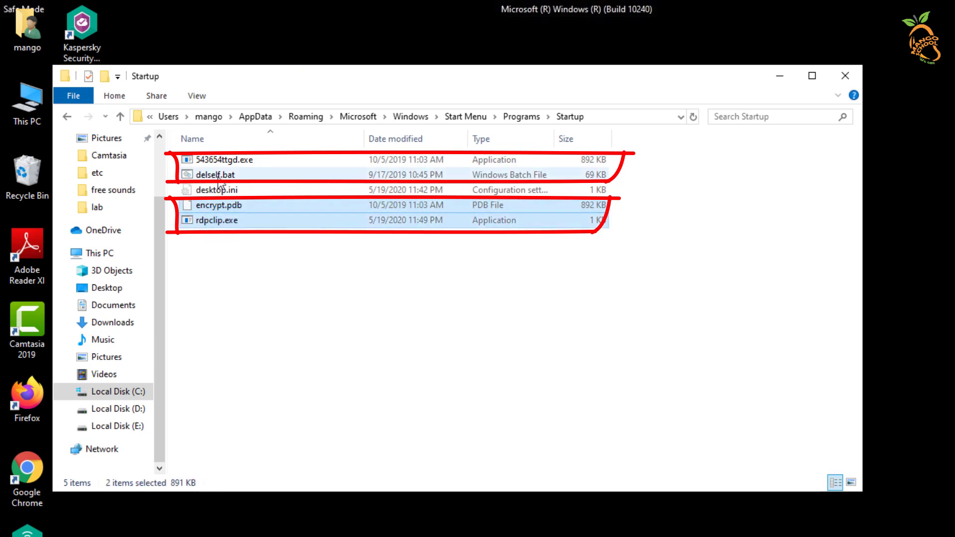
ctrl+click(224, 159)
right_click(250, 229)
click(287, 464)
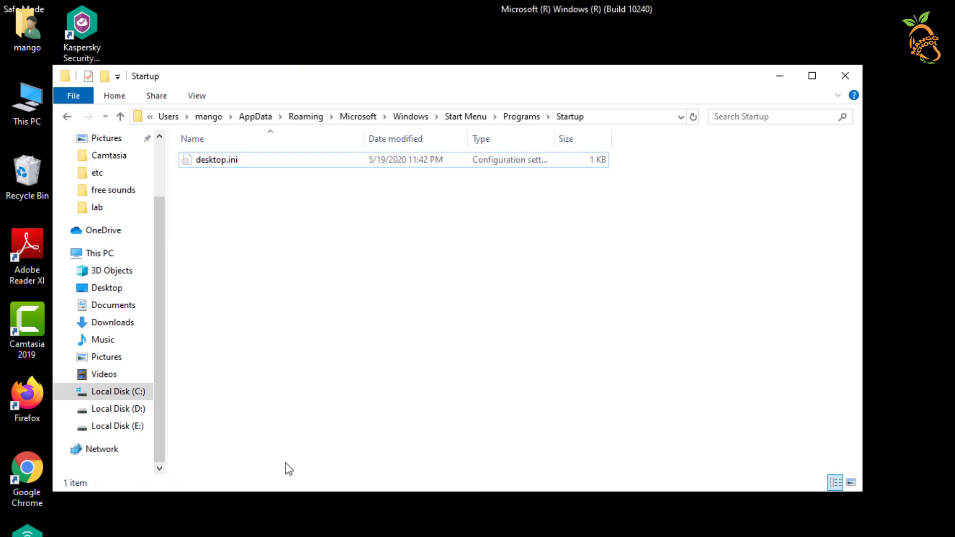
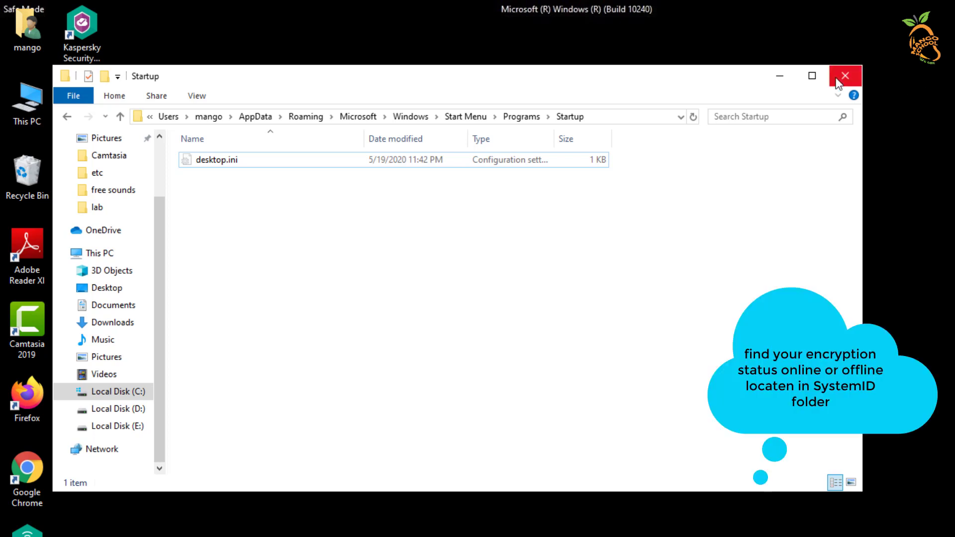
Open PersonalID.txt in C:\SystemID, examine how the listed IDs end, and close the file and its folder window.
click(113, 393)
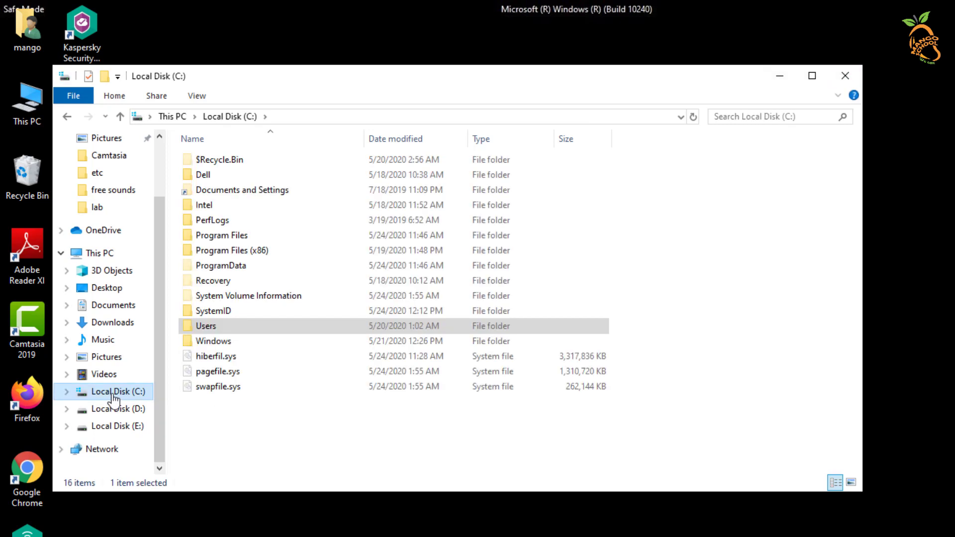
double_click(204, 310)
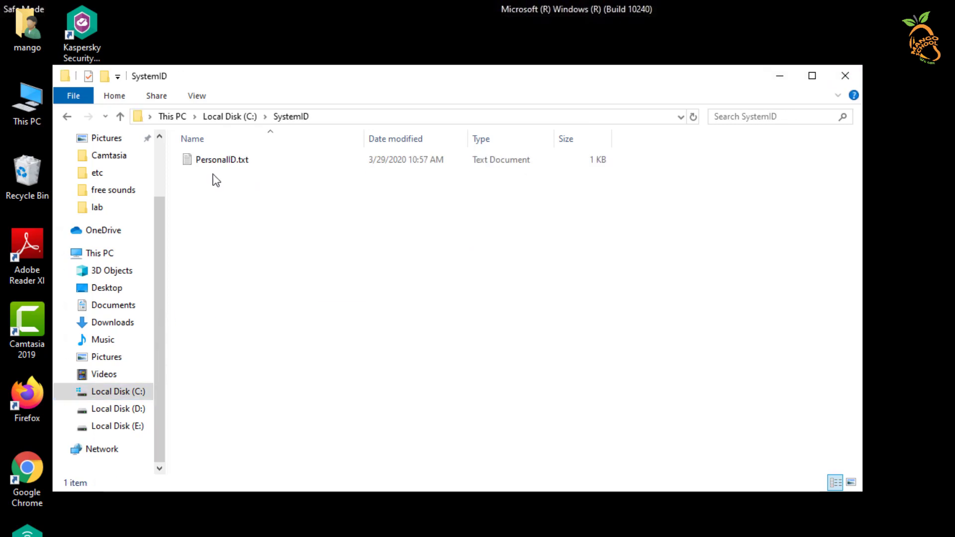
double_click(233, 163)
drag(297, 75, 194, 103)
click(194, 103)
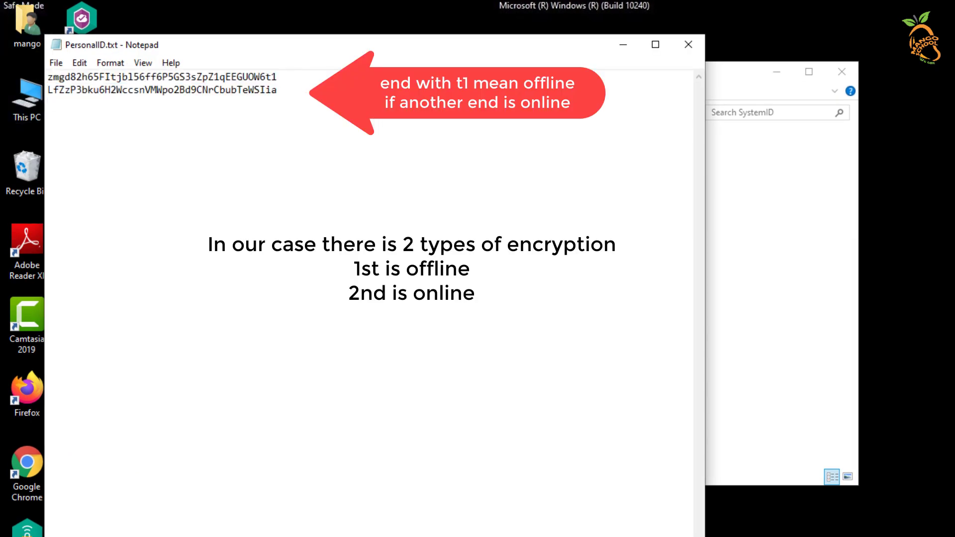
click(686, 49)
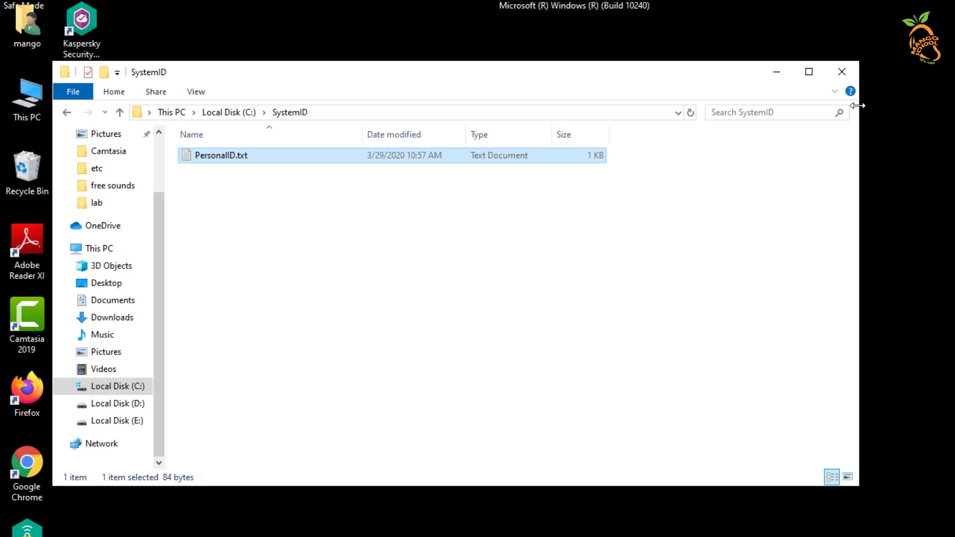
click(843, 73)
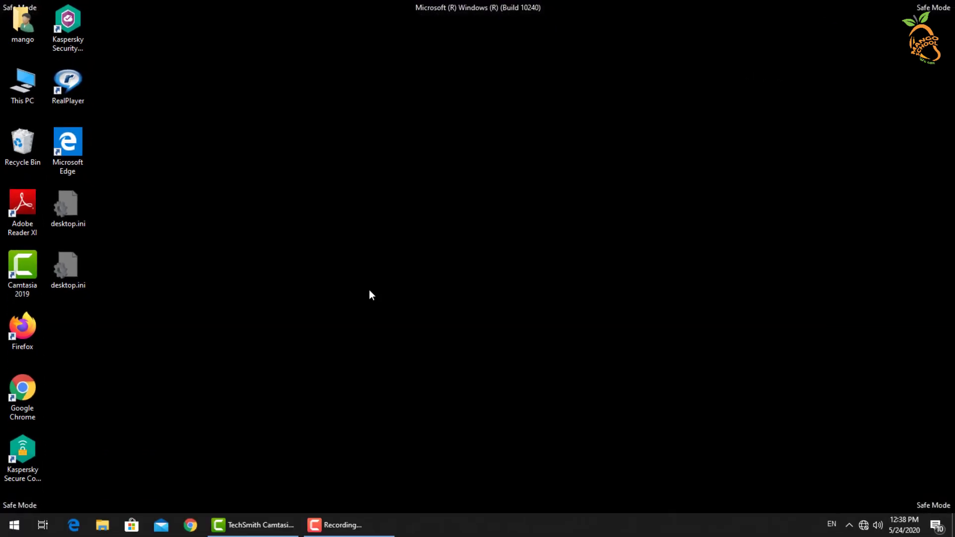
Launch Registry Editor by running regedit.
key(super+r)
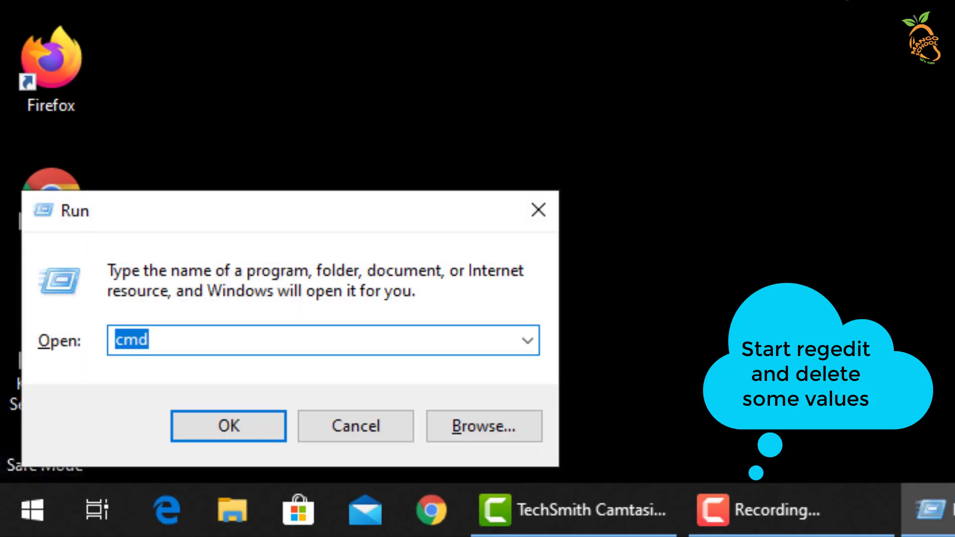
text(regedit)
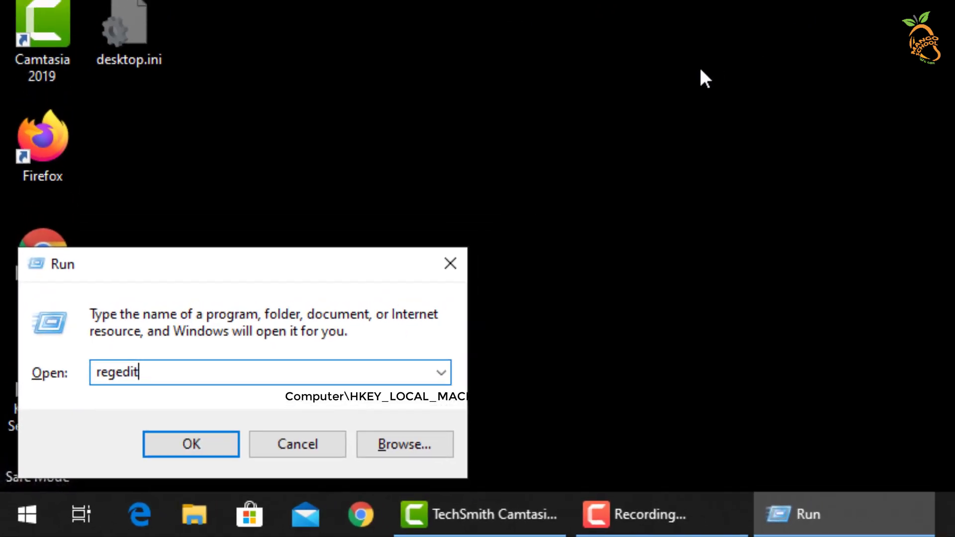
key(Return)
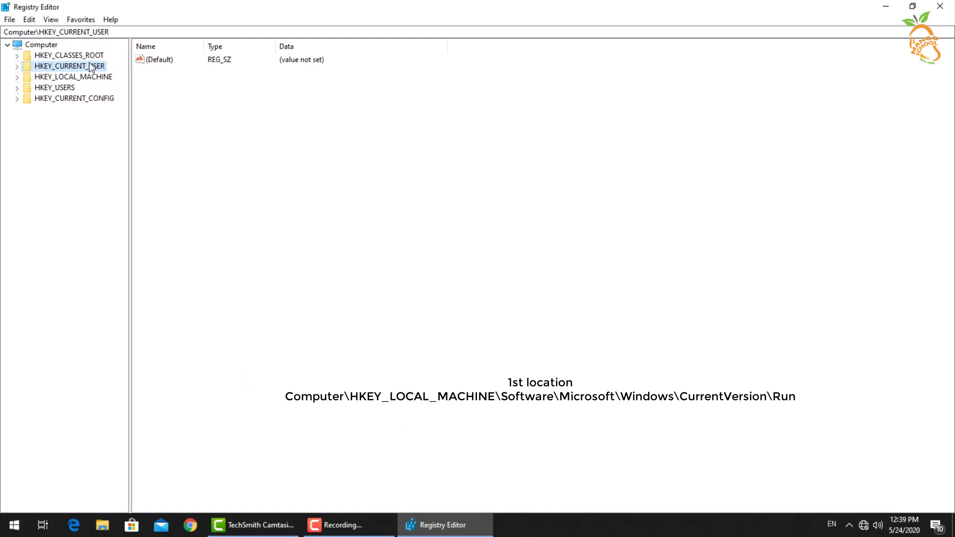
Expand the registry path HKEY_LOCAL_MACHINE\SOFTWARE\Microsoft.
double_click(82, 78)
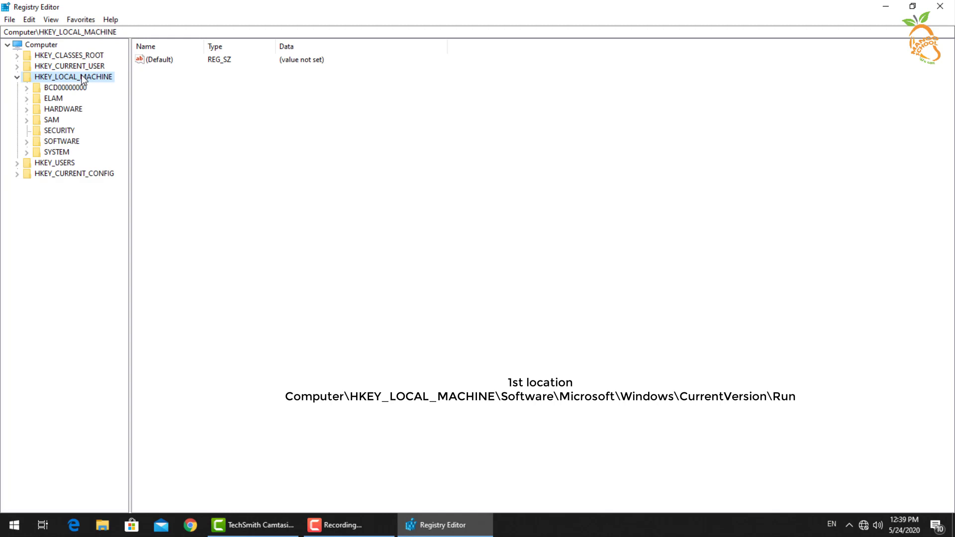
click(62, 142)
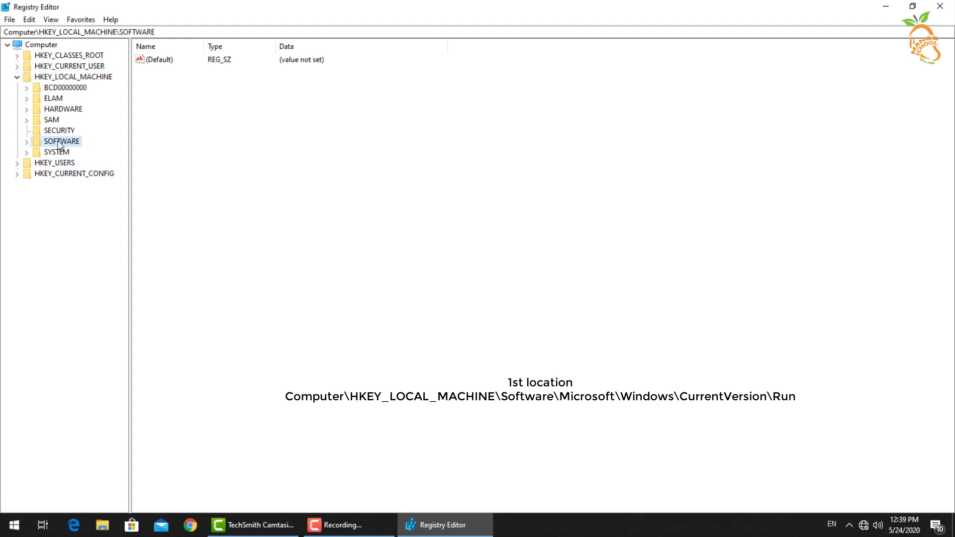
double_click(60, 142)
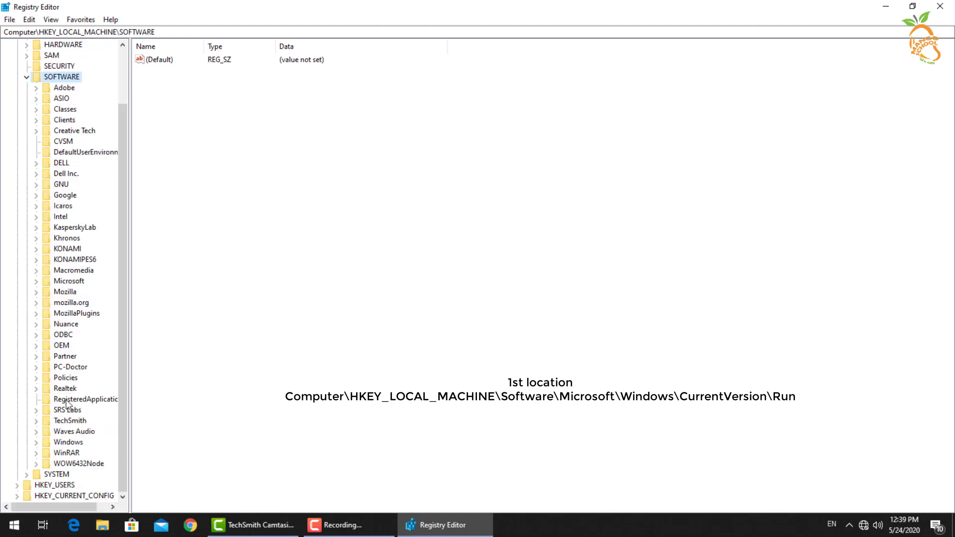
click(68, 282)
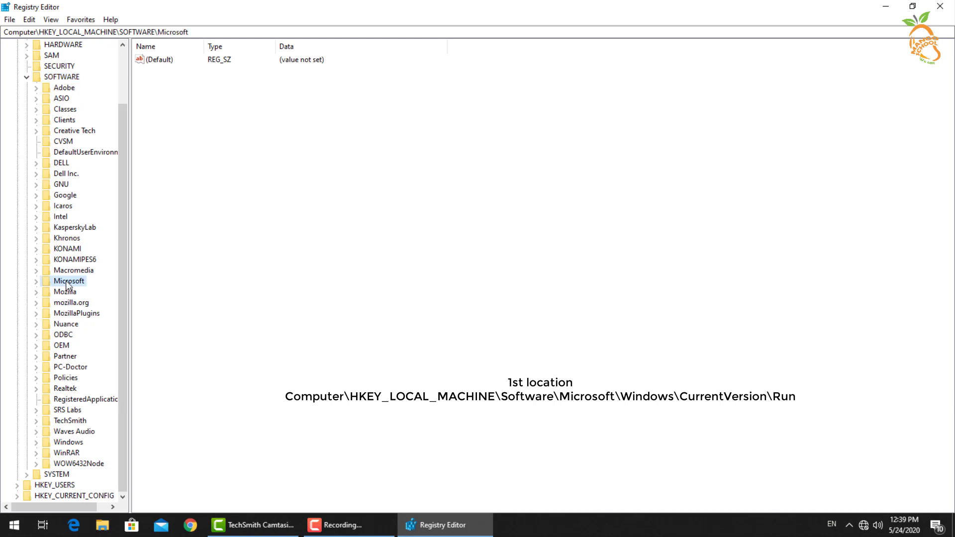
double_click(68, 282)
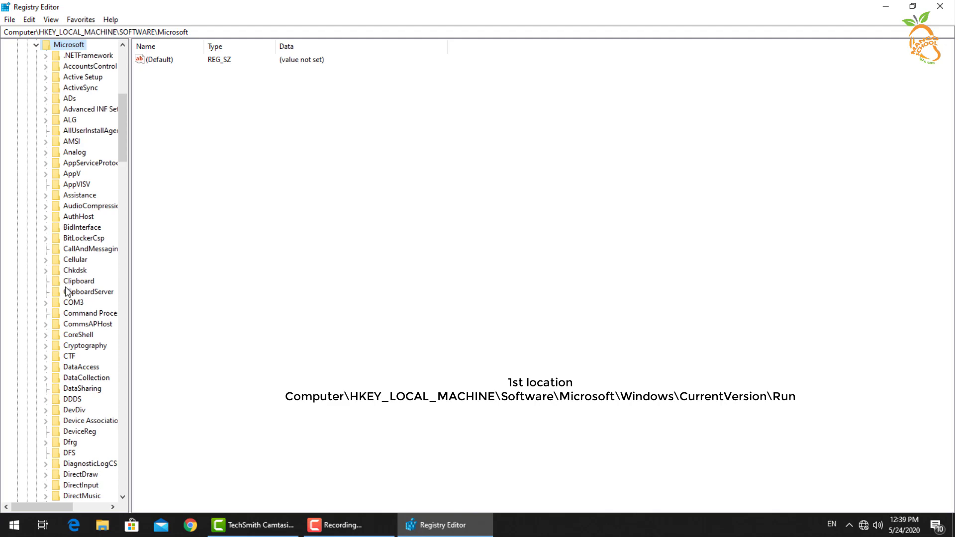
Expand the Windows\CurrentVersion subkey under HKEY_LOCAL_MACHINE\SOFTWARE\Microsoft.
scroll(92, 414, down, 18)
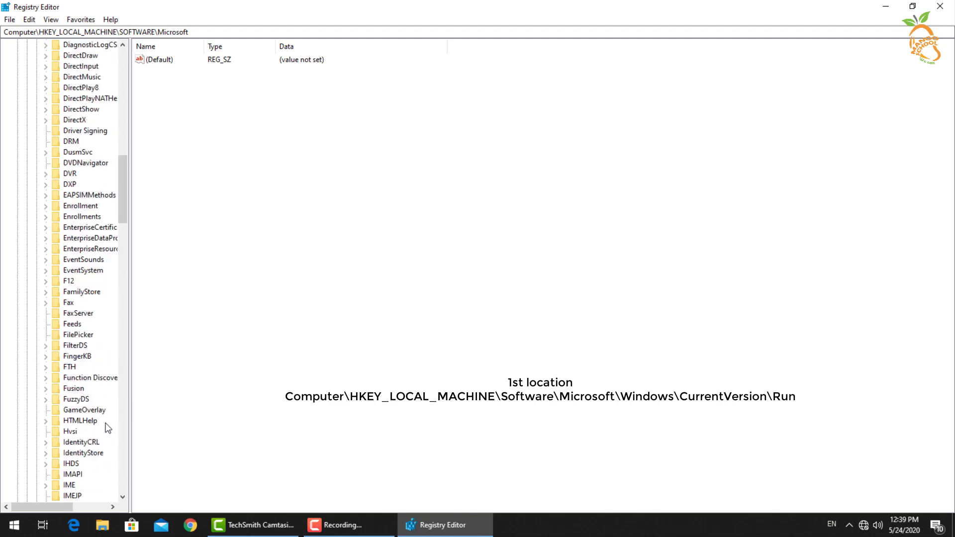
scroll(107, 423, down, 20)
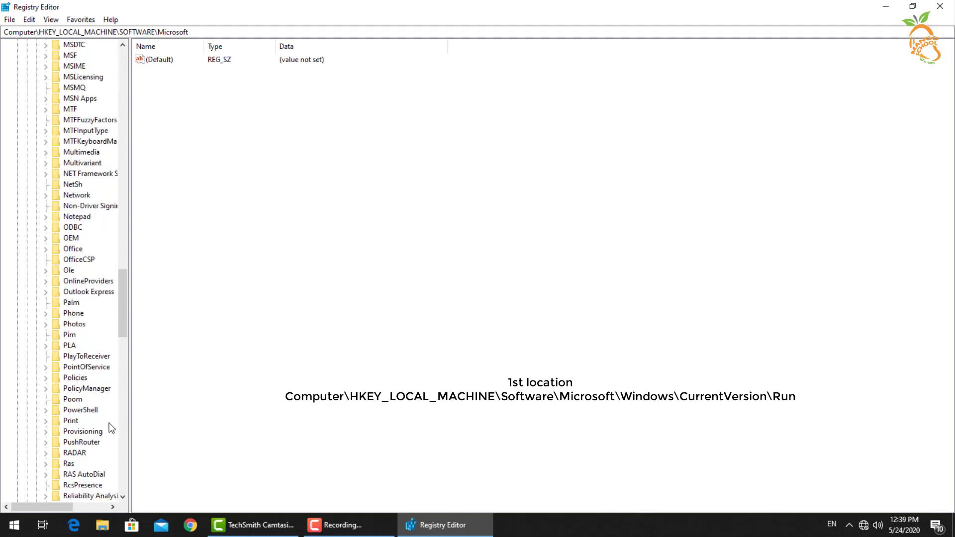
scroll(109, 423, down, 15)
double_click(76, 342)
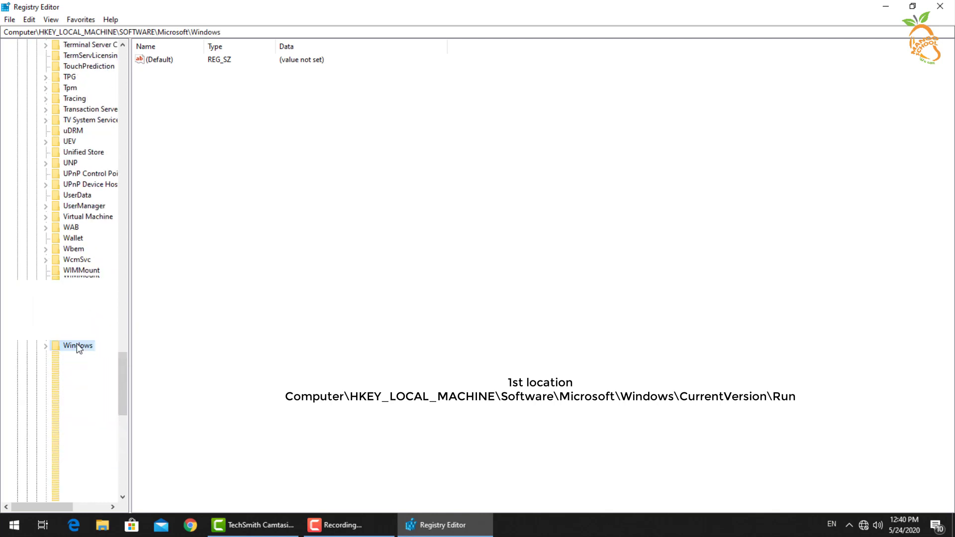
scroll(77, 343, down, 1)
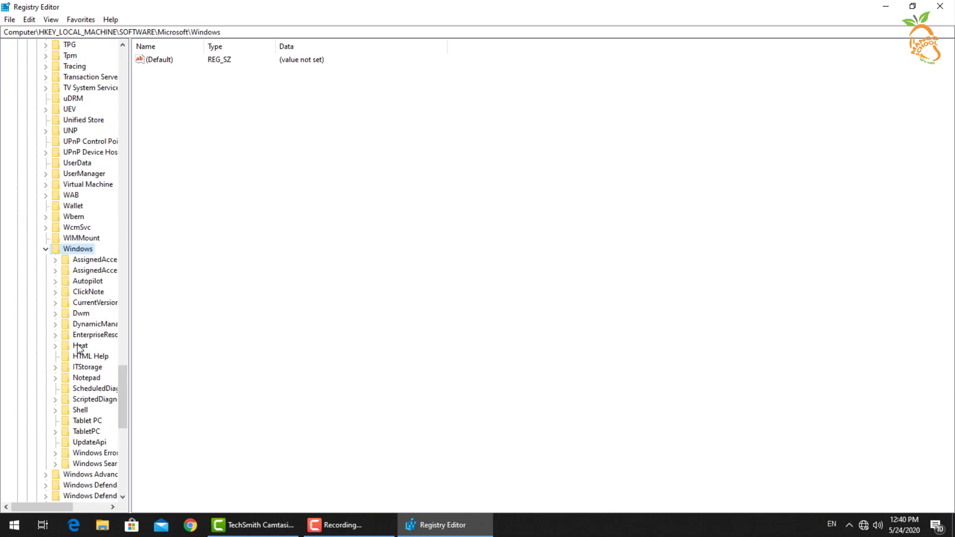
click(95, 301)
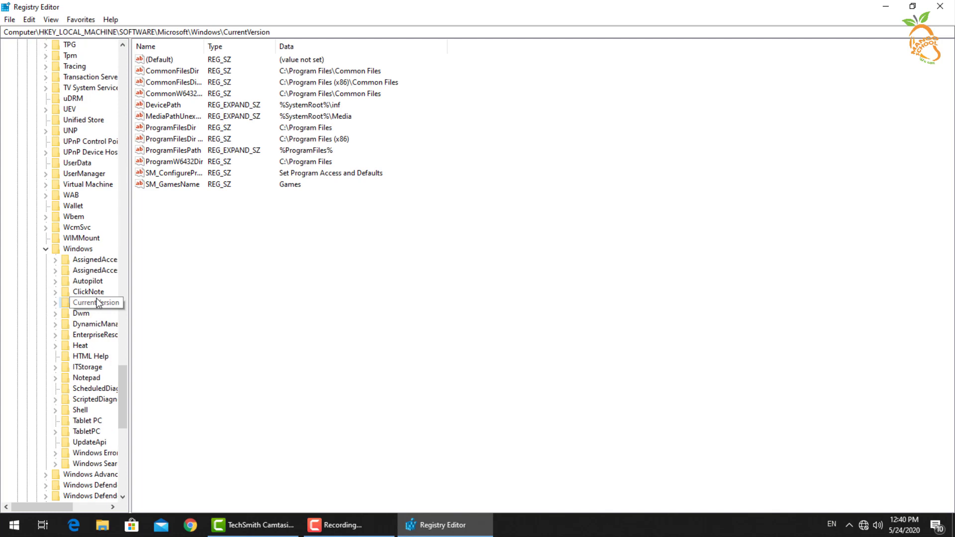
double_click(105, 304)
Widen the key tree so full names can be read, and open the Run key under the local machine's CurrentVersion.
scroll(103, 305, down, 4)
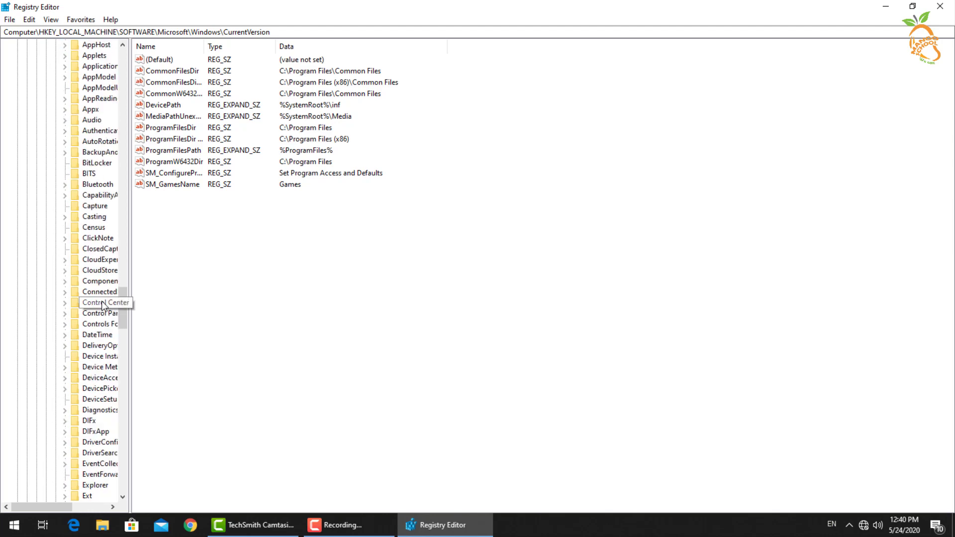
drag(130, 315, 292, 315)
scroll(149, 367, down, 15)
scroll(152, 370, down, 2)
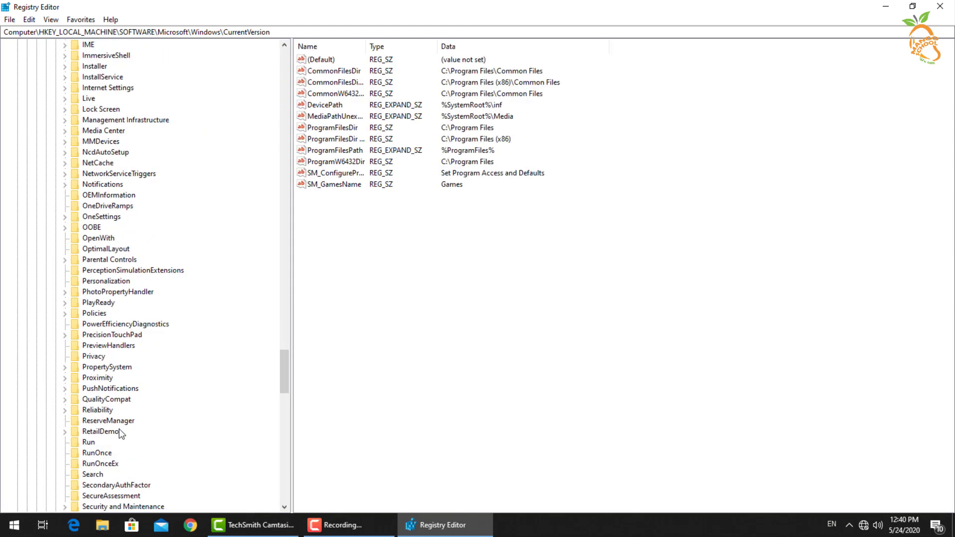
click(87, 442)
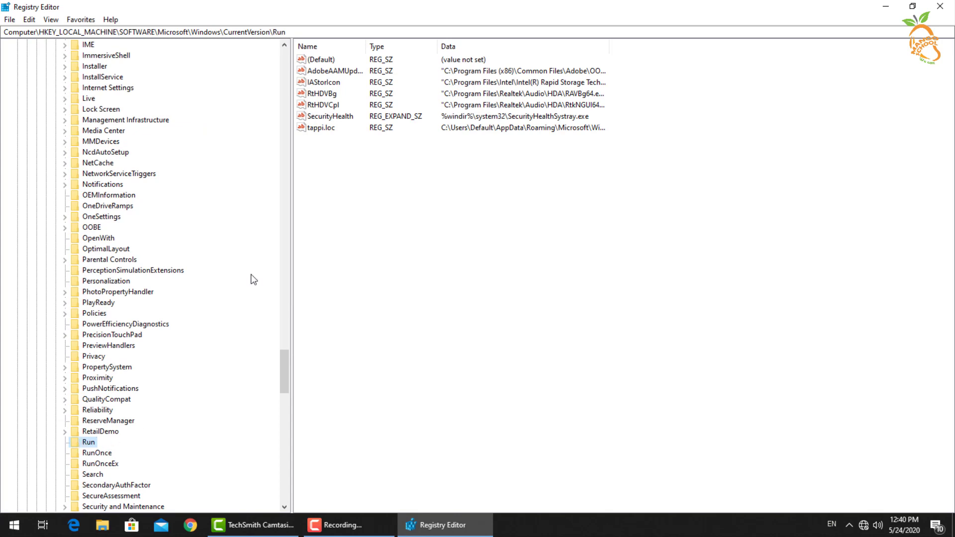
Delete the suspicious tappi.loc value from the HKEY_LOCAL_MACHINE Run key.
click(325, 129)
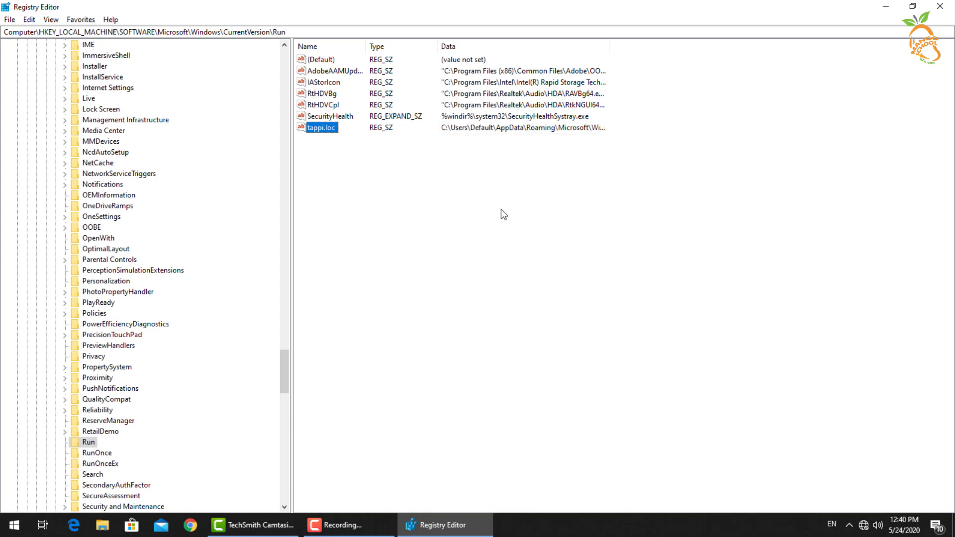
right_click(320, 128)
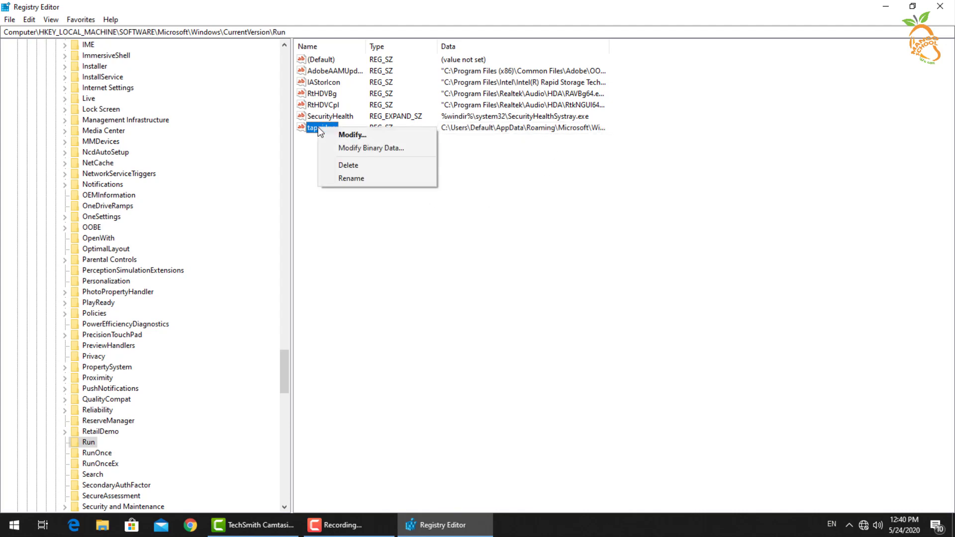
click(339, 164)
click(567, 264)
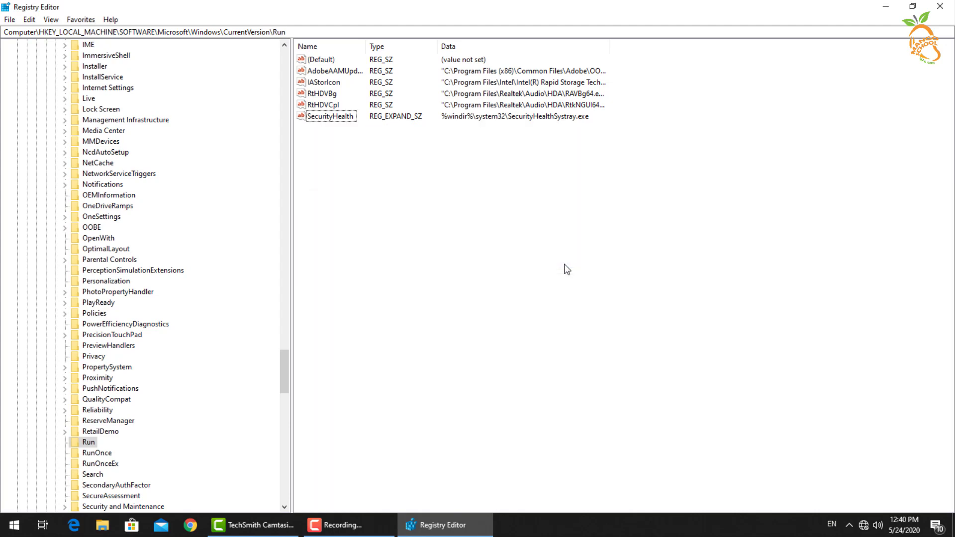
Collapse the expanded registry branches from the Run key up to HKEY_LOCAL_MACHINE.
click(90, 442)
key(Left)
key(Left)
key(Left)
key(Left)
key(Left)
key(Left)
key(Left)
key(Left)
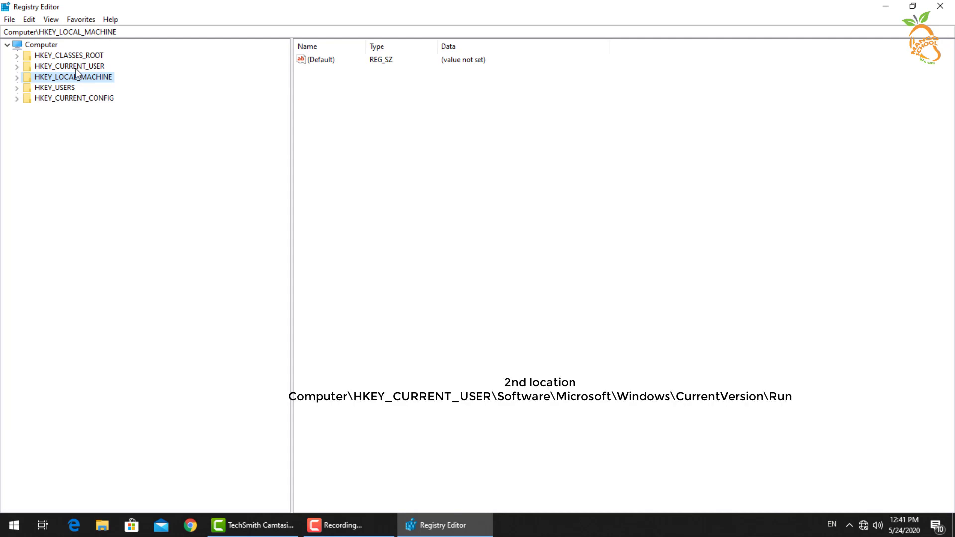
Expand the registry path HKEY_CURRENT_USER\Software\Microsoft.
double_click(76, 68)
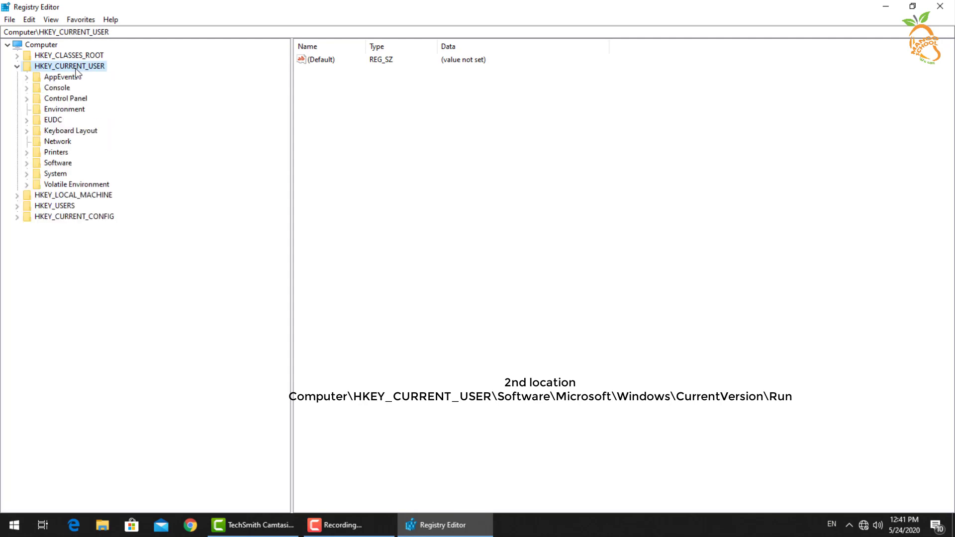
double_click(62, 162)
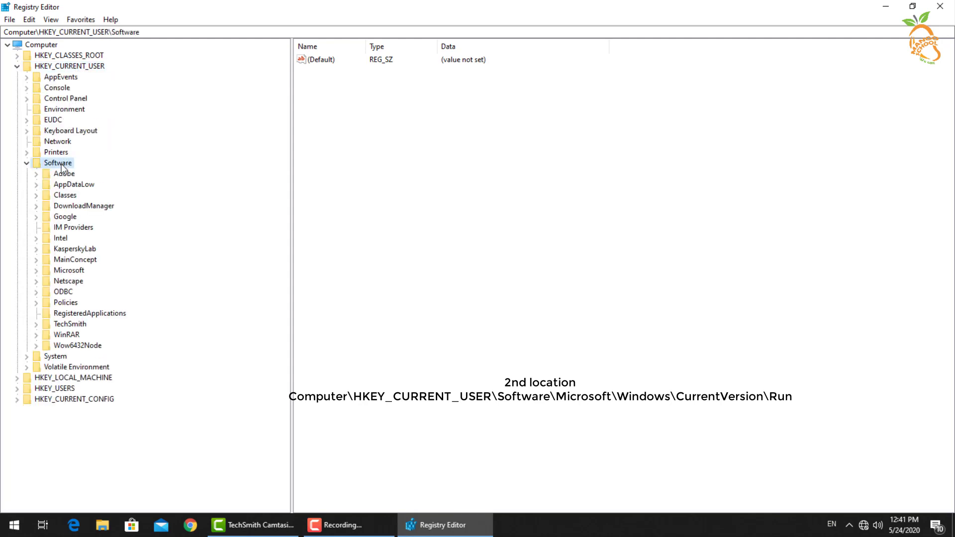
double_click(71, 274)
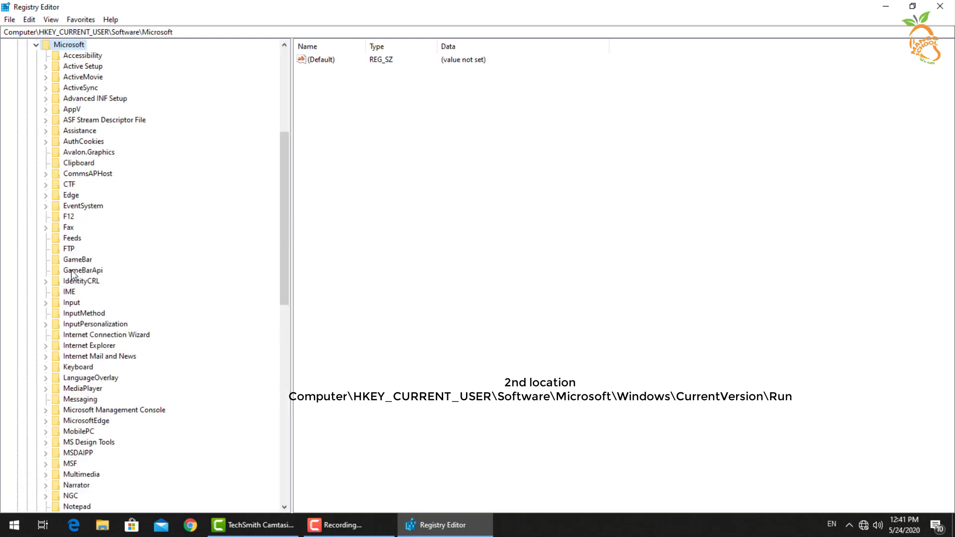
Expand the Windows\CurrentVersion subkey under HKEY_CURRENT_USER\Software\Microsoft.
scroll(100, 282, down, 4)
scroll(99, 281, down, 11)
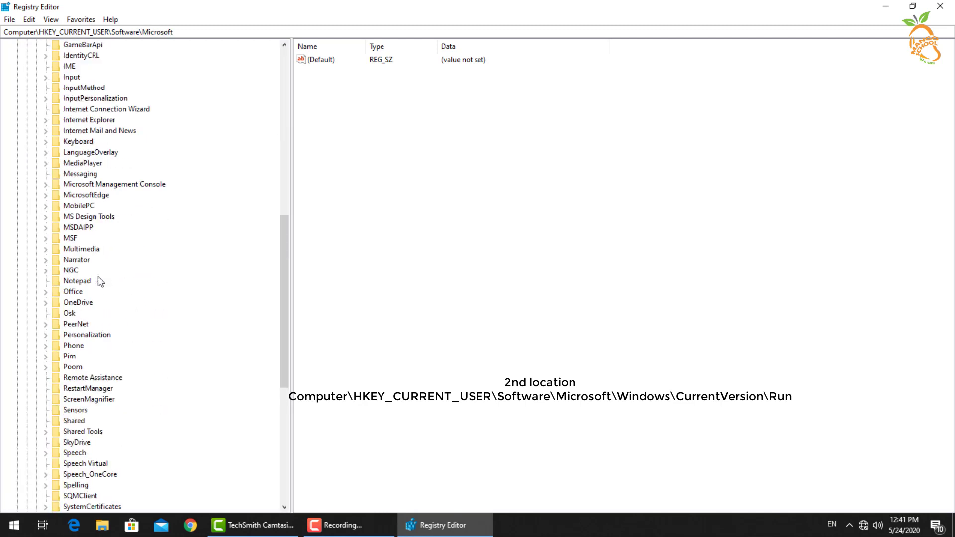
double_click(96, 356)
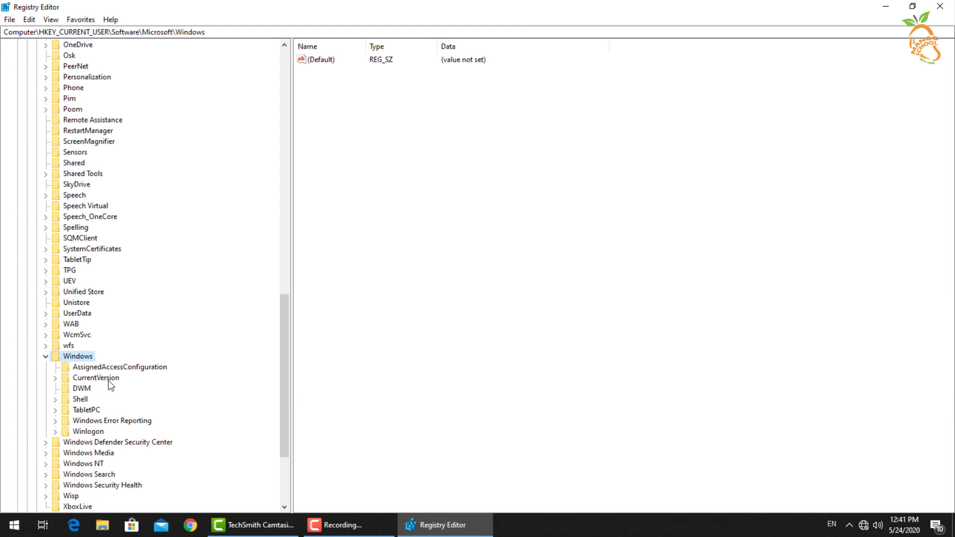
click(95, 378)
double_click(96, 378)
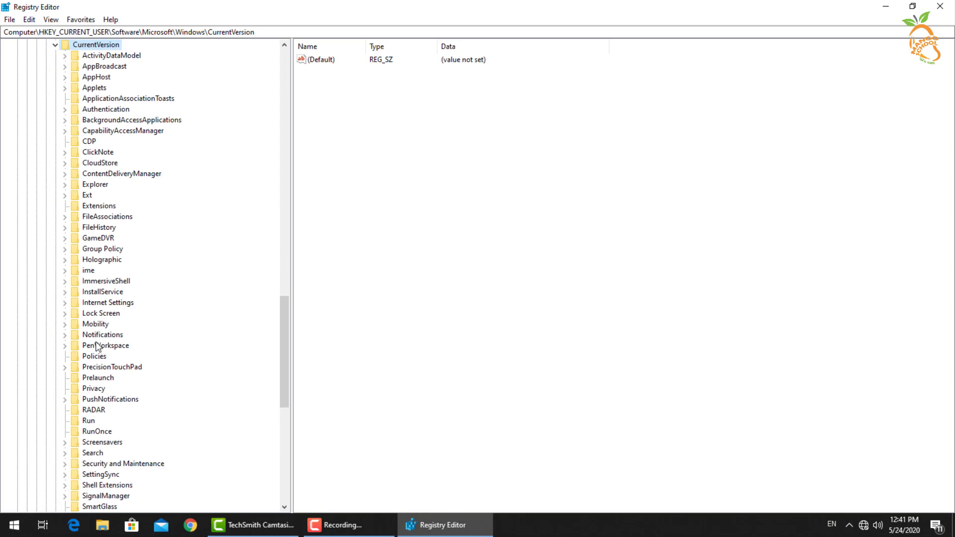
Delete the startgoal value from the Run key under HKEY_CURRENT_USER\Software\Microsoft\Windows\CurrentVersion and close Registry Editor.
scroll(94, 302, down, 7)
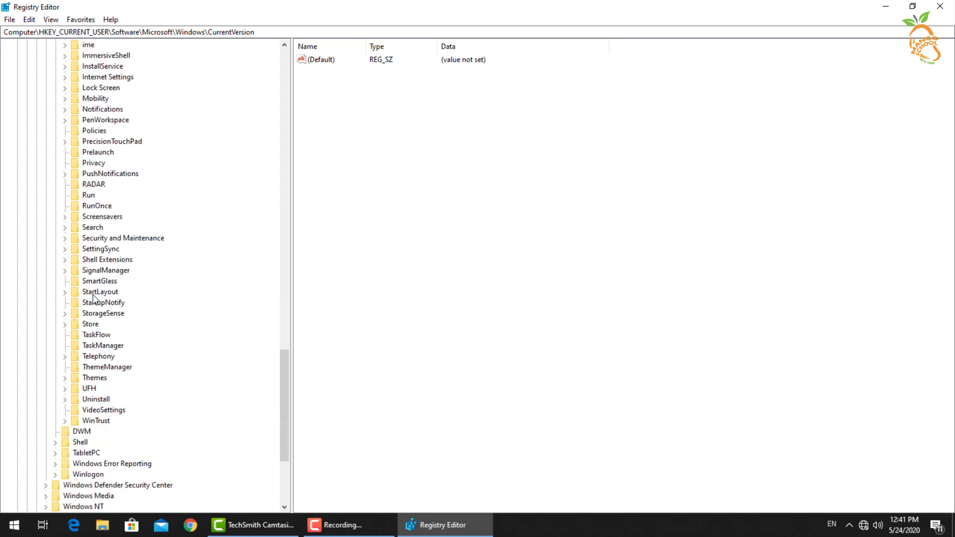
click(90, 195)
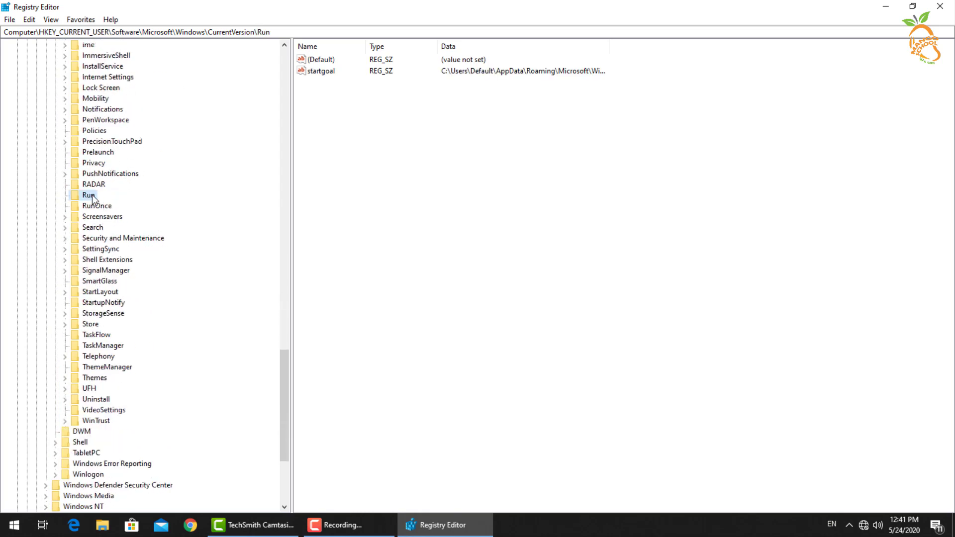
click(328, 76)
right_click(319, 79)
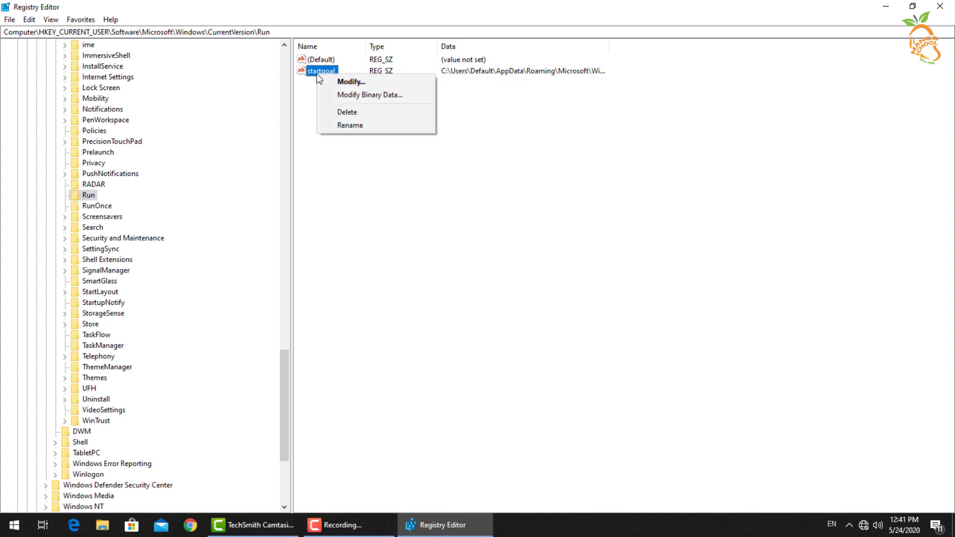
click(363, 112)
click(567, 263)
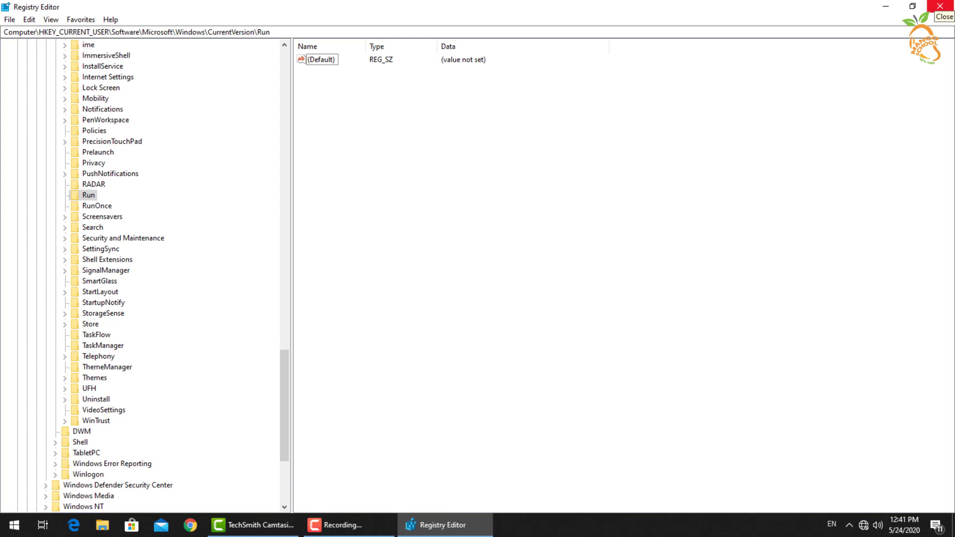
click(940, 6)
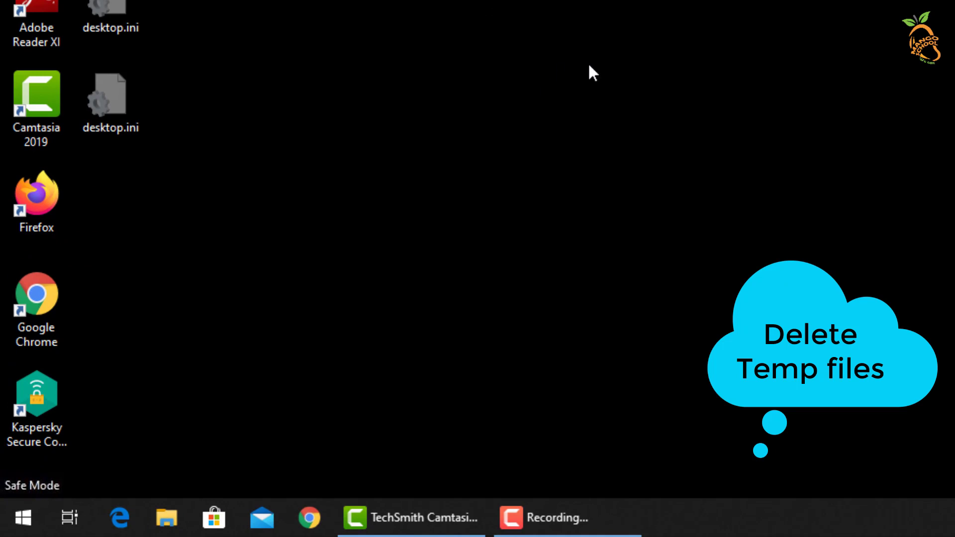
Open the temporary files folder by running %temp%.
key(super+r)
text(%temp%)
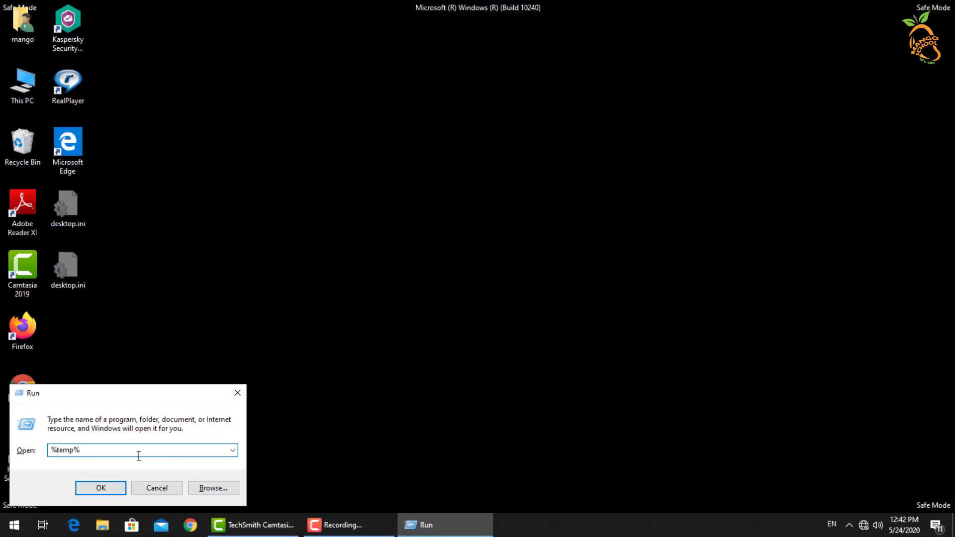
click(101, 488)
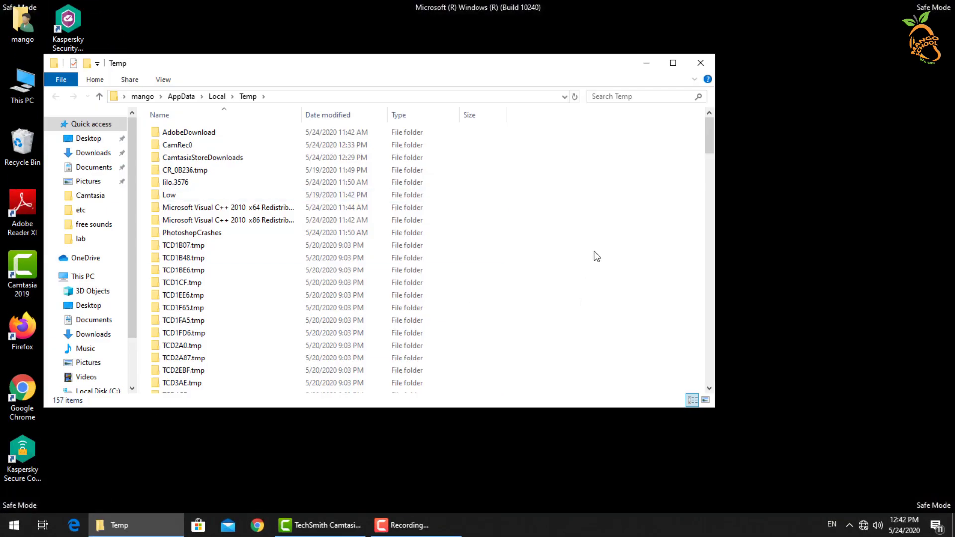
Delete all items in the Temp folder, dismissing the folder-in-use prompt, and close the folder window.
key(ctrl+a)
right_click(251, 225)
click(294, 423)
click(444, 213)
click(446, 213)
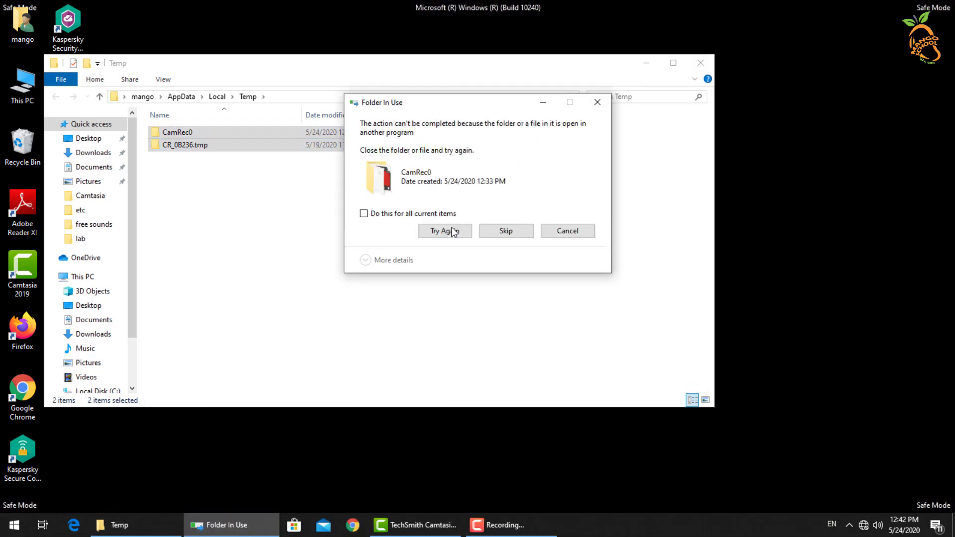
click(544, 234)
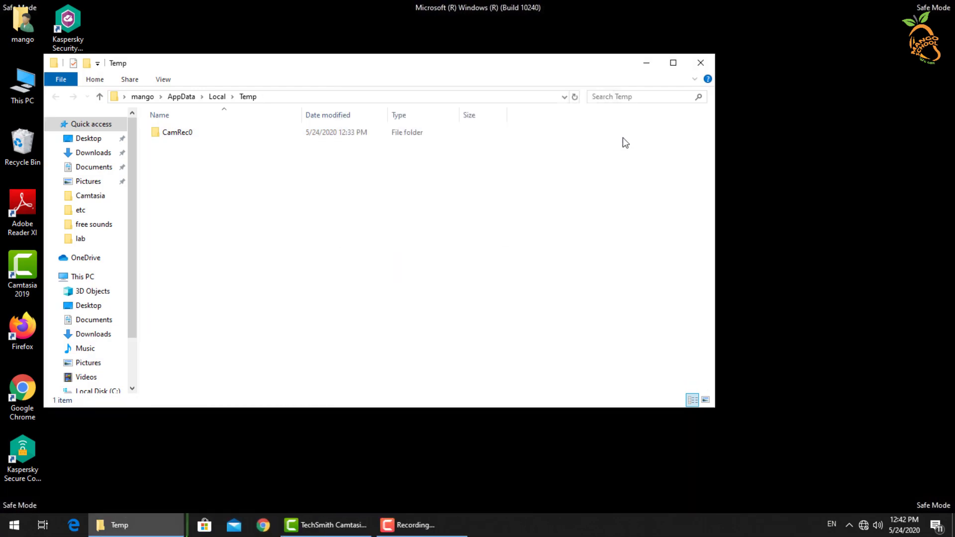
click(701, 63)
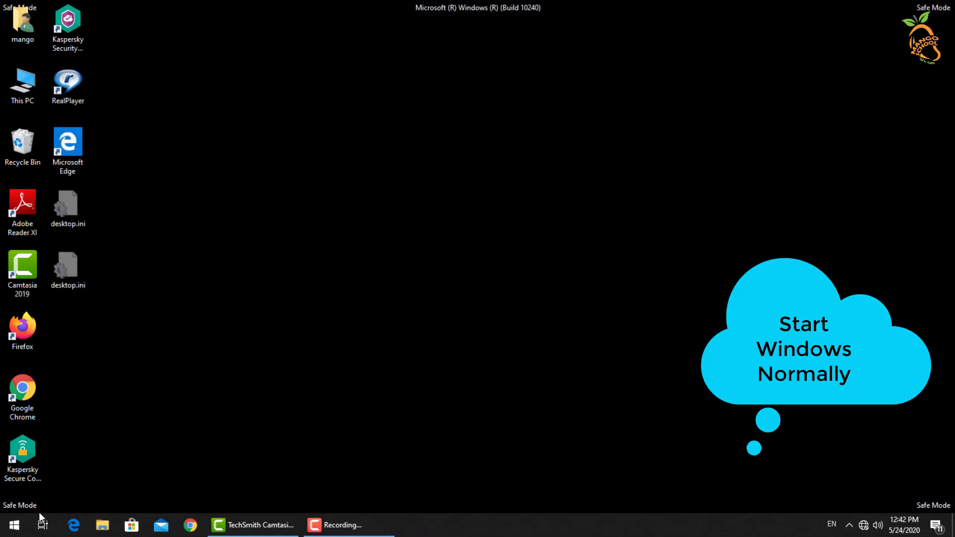
Launch the System Configuration utility by running msconfig.
key(super+r)
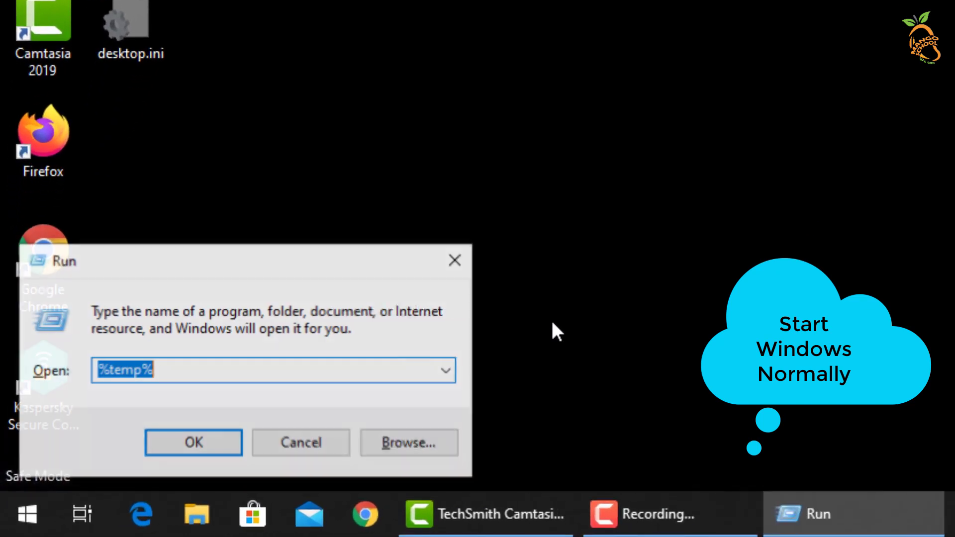
text(msconfi)
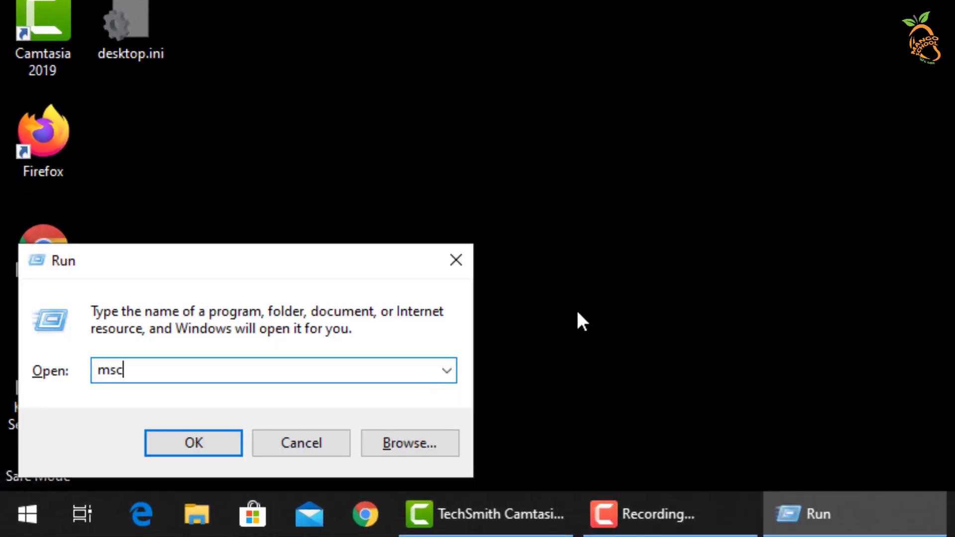
text(g)
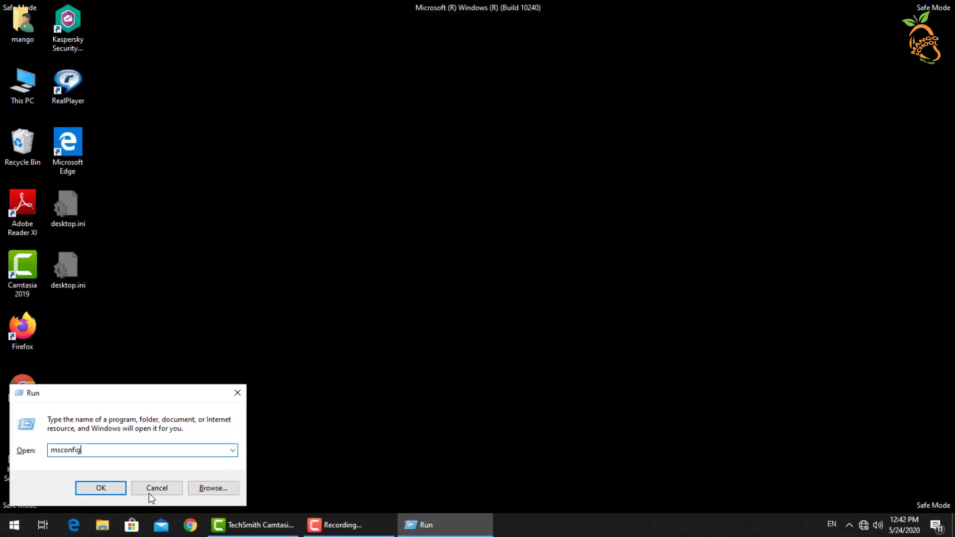
click(199, 445)
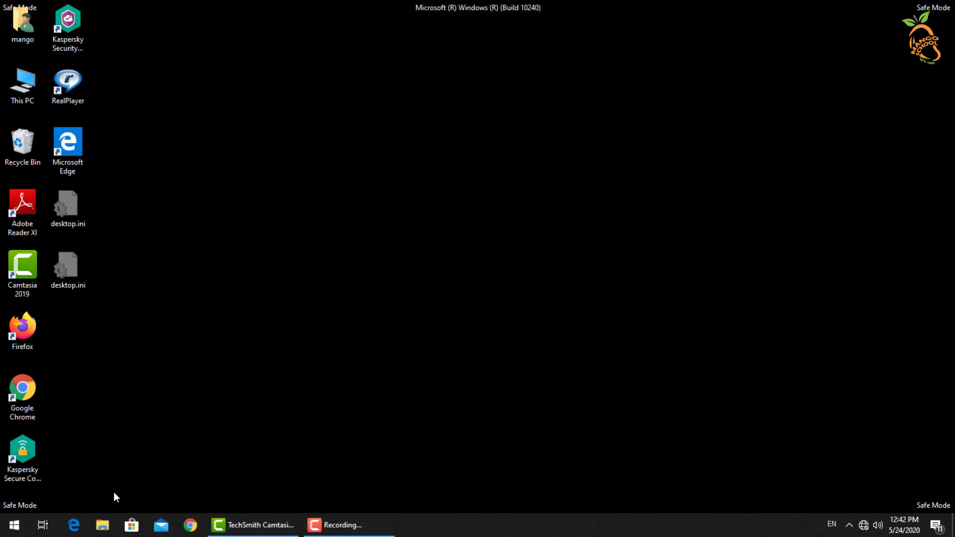
Turn off the Safe boot option in the boot settings so that Windows starts normally.
click(351, 171)
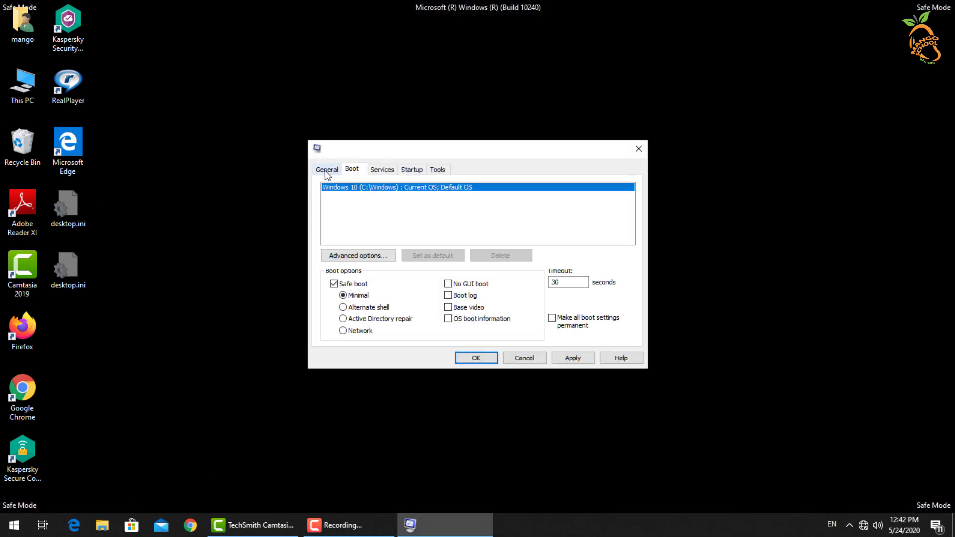
click(325, 170)
click(352, 169)
click(352, 285)
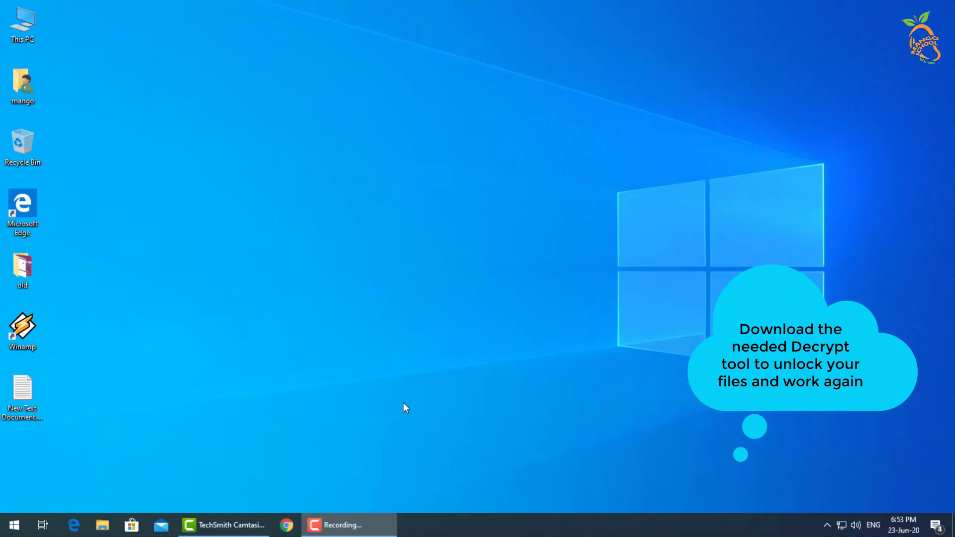
Open New Text Document.txt from the desktop and copy the decryptor download URL in it.
double_click(25, 402)
drag(421, 211, 455, 436)
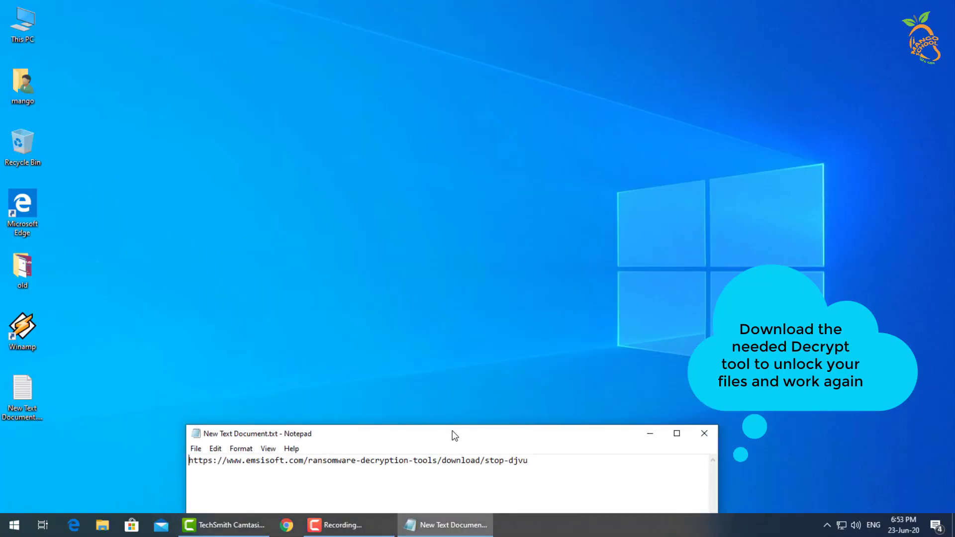
drag(522, 484, 189, 461)
right_click(230, 462)
click(232, 321)
click(75, 526)
right_click(402, 30)
click(418, 42)
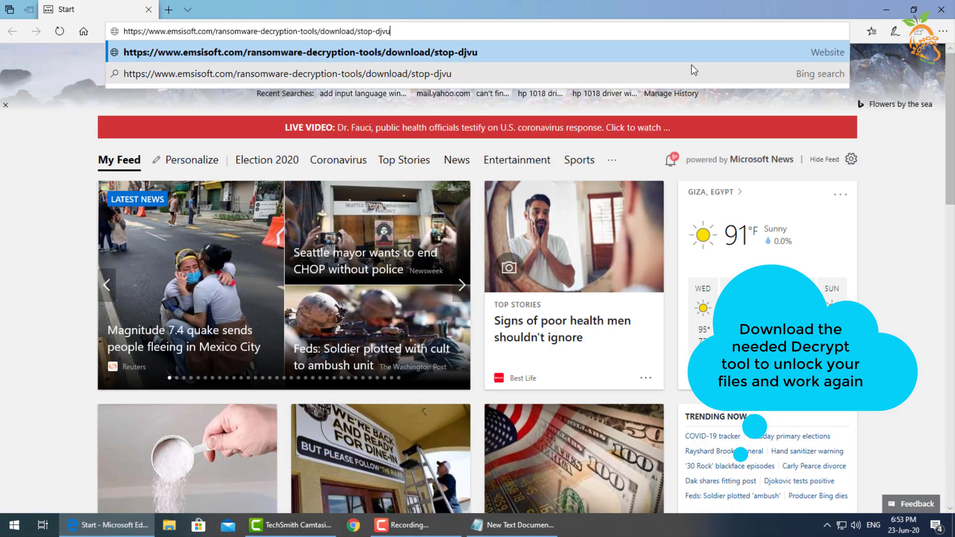
key(Return)
Save the download as decrypt_STOPDjvu.exe on the Desktop and close the browser.
click(645, 496)
click(597, 476)
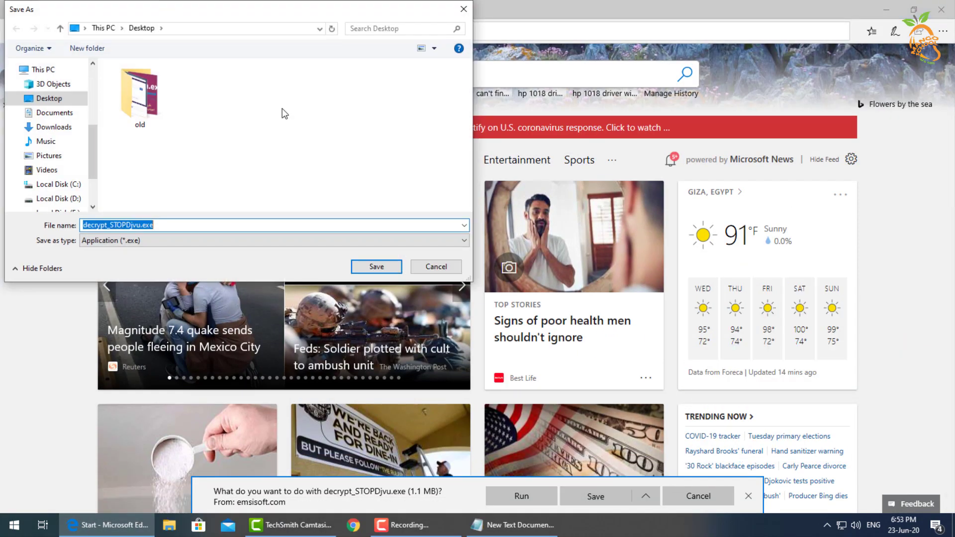
scroll(79, 130, up, 5)
click(377, 267)
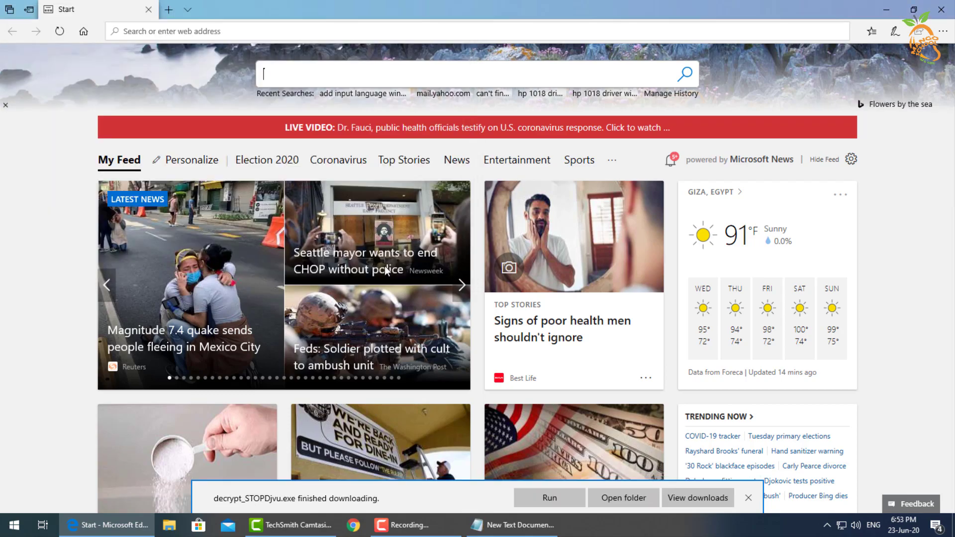
click(941, 9)
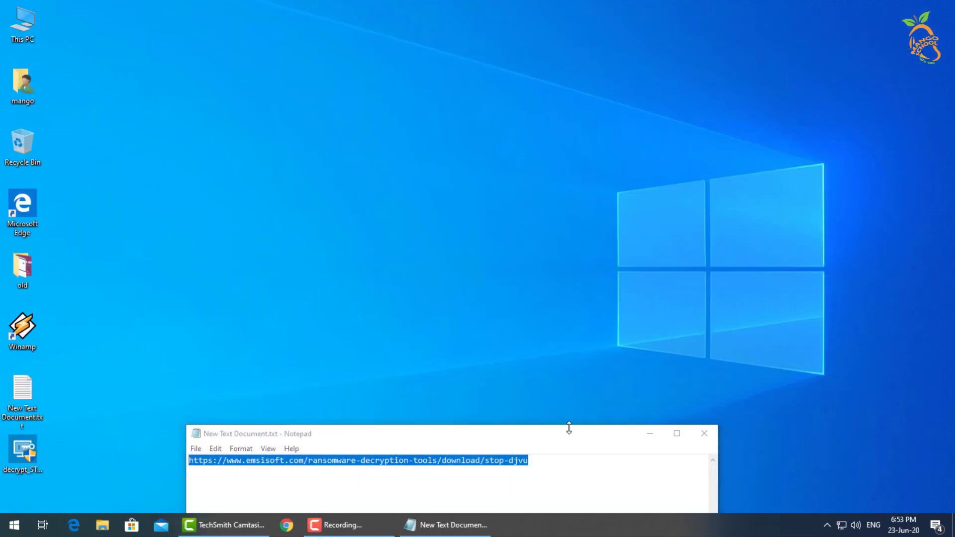
Widen the Notepad window and zoom in on the text so the download URL is larger.
click(552, 464)
drag(718, 473, 848, 473)
click(268, 449)
mouse_move(280, 464)
click(372, 462)
click(292, 449)
mouse_move(269, 449)
mouse_move(288, 462)
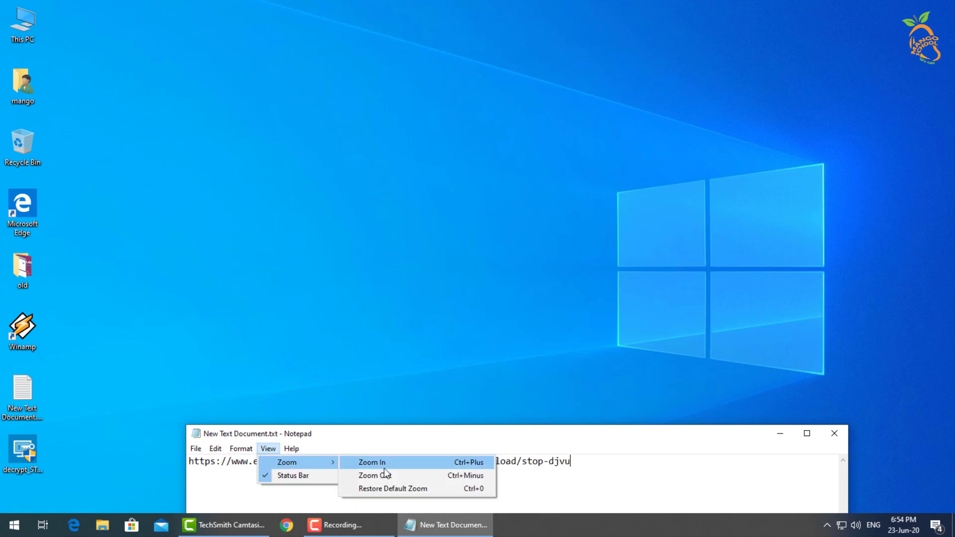
click(372, 463)
key(ctrl+plus)
key(ctrl+plus)
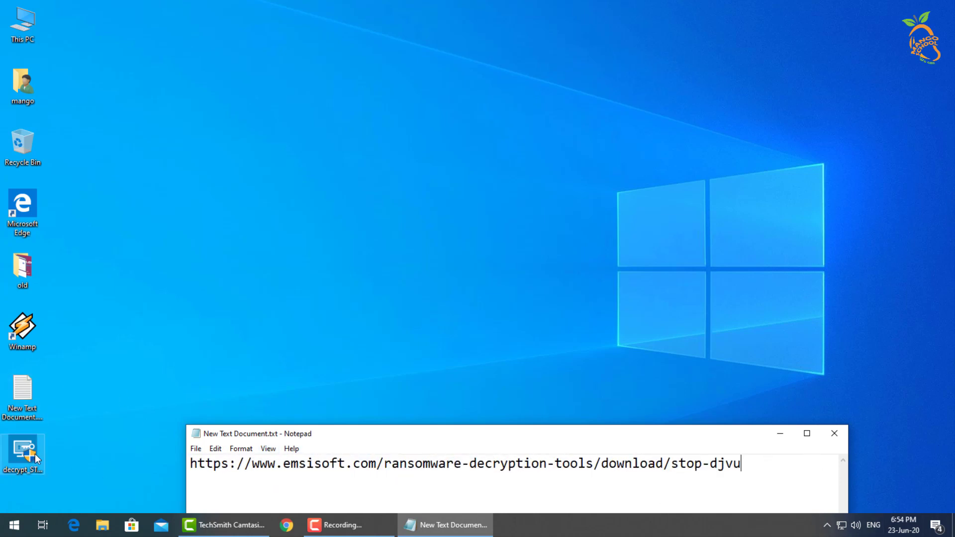
Run the downloaded STOP Djvu decryptor from the desktop and accept its license terms and disclaimer.
right_click(34, 454)
click(112, 151)
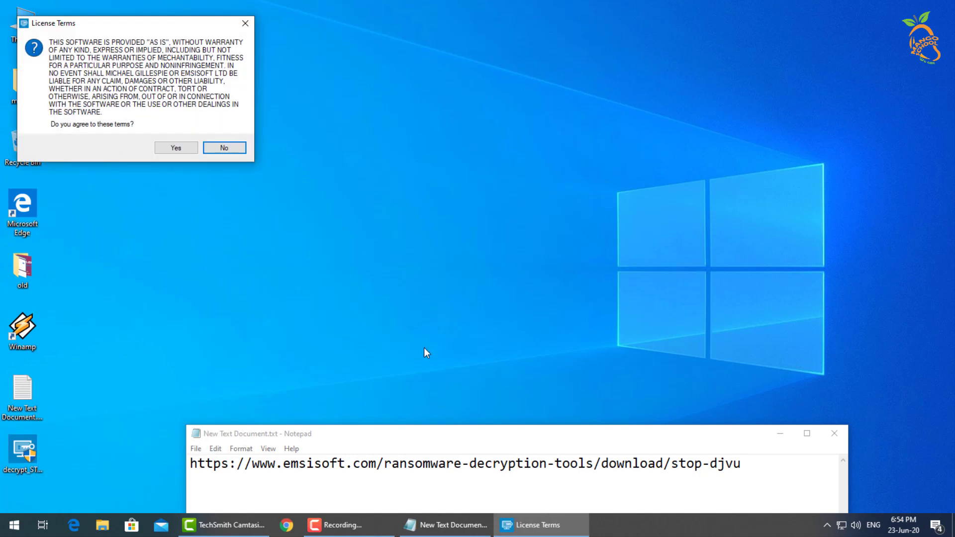
click(171, 148)
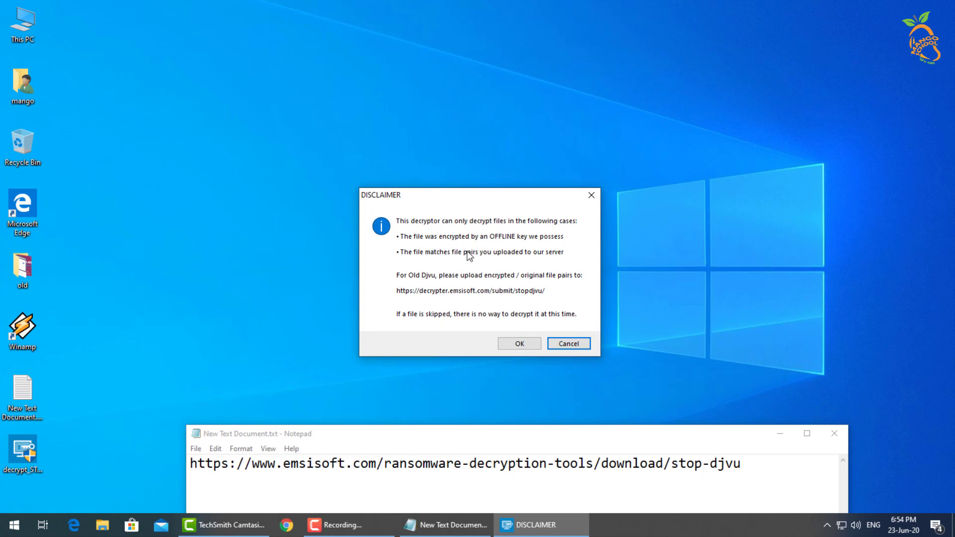
click(518, 346)
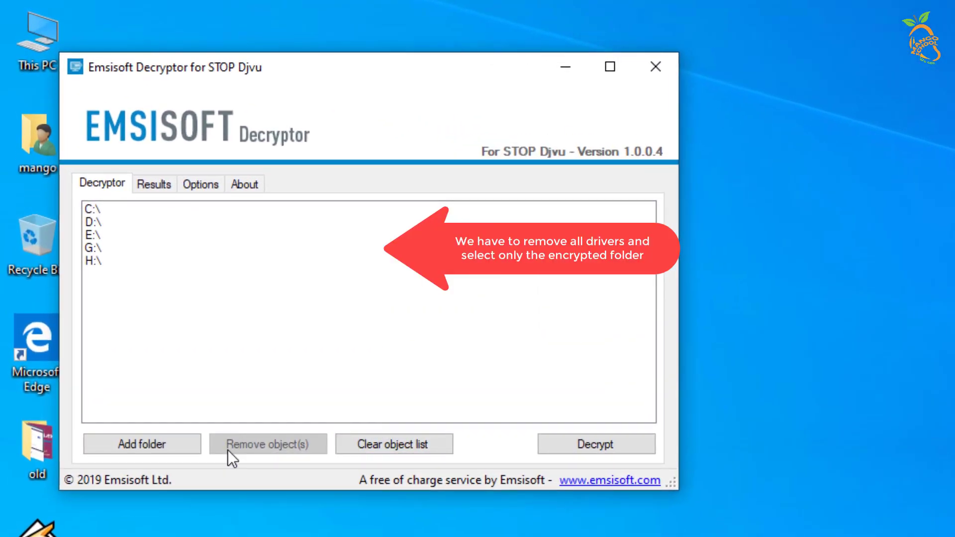
Remove the C:\, D:\, E:\, G:\ and H:\ drives from the decryptor's list of objects.
click(97, 262)
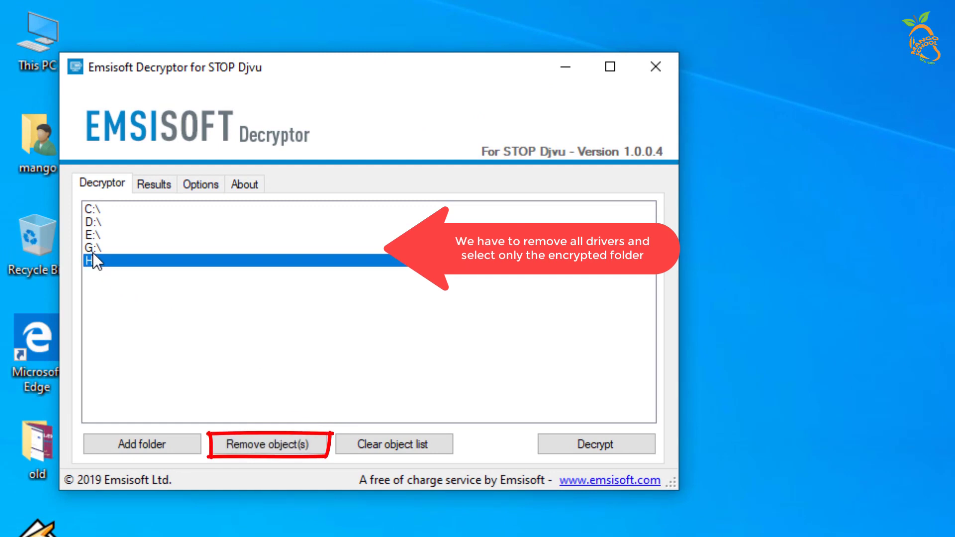
shift+click(93, 244)
shift+click(94, 235)
shift+click(94, 222)
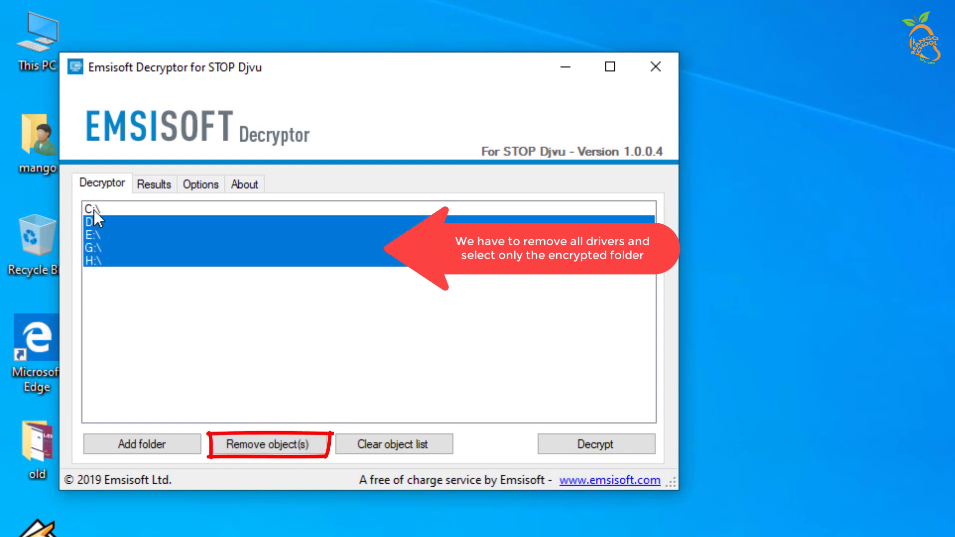
shift+click(94, 210)
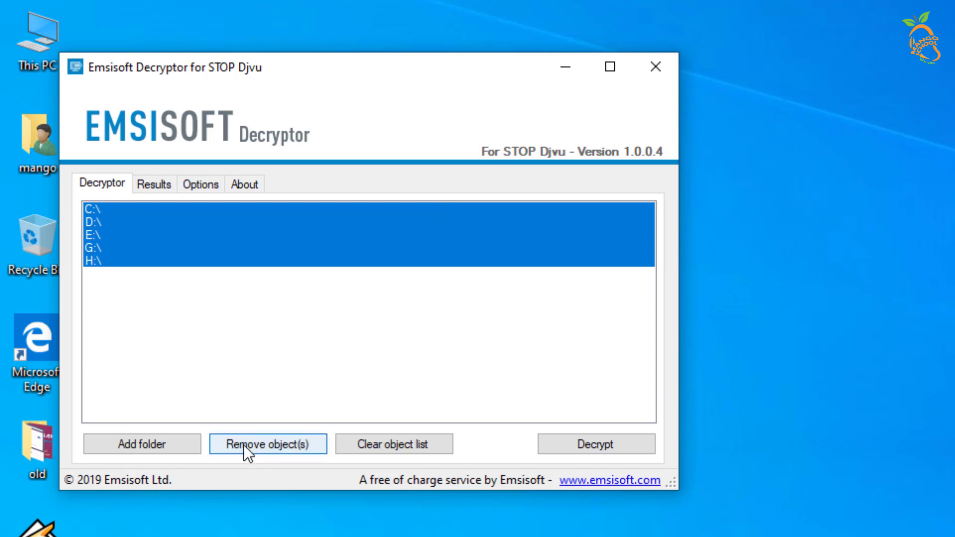
click(279, 449)
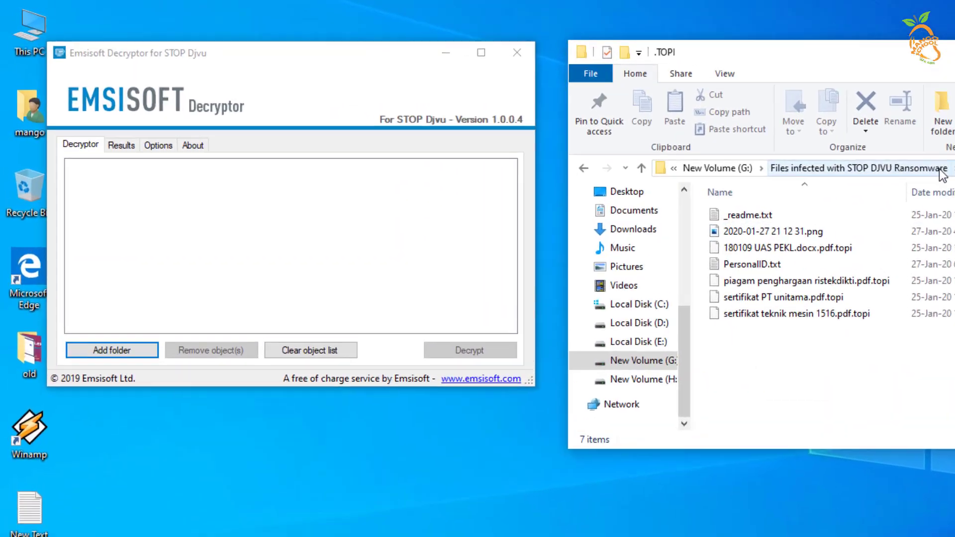
Go up to the Files infected with STOP DJVU Ransomware folder in File Explorer and check its full path.
click(935, 169)
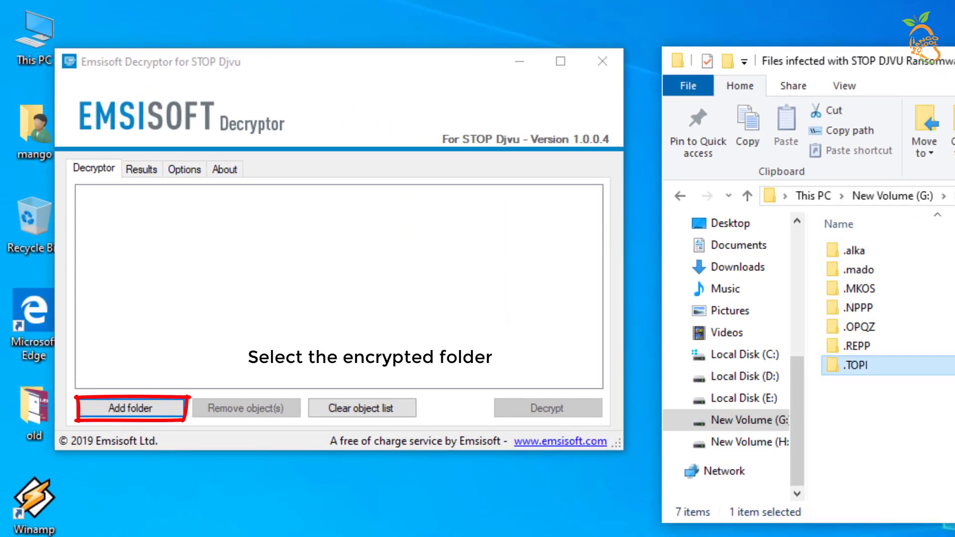
click(895, 196)
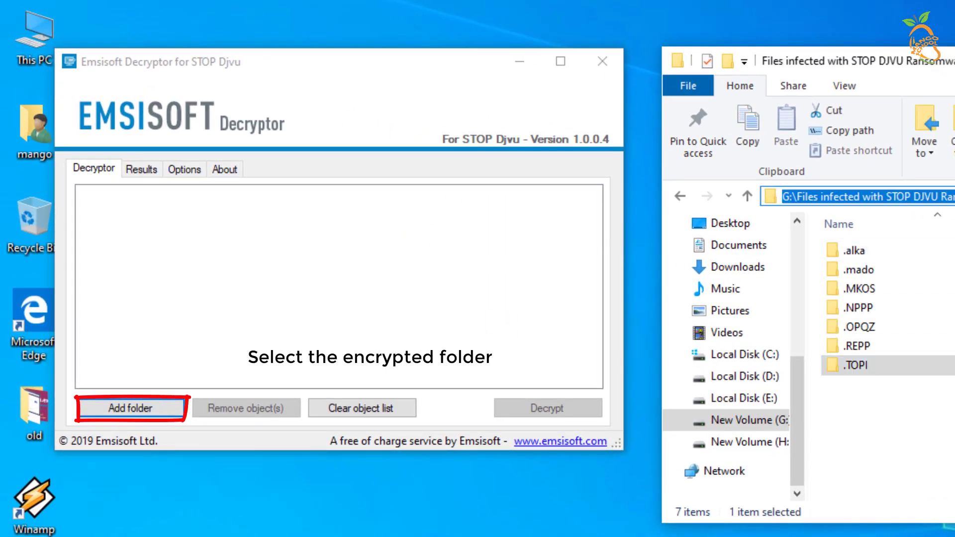
click(944, 427)
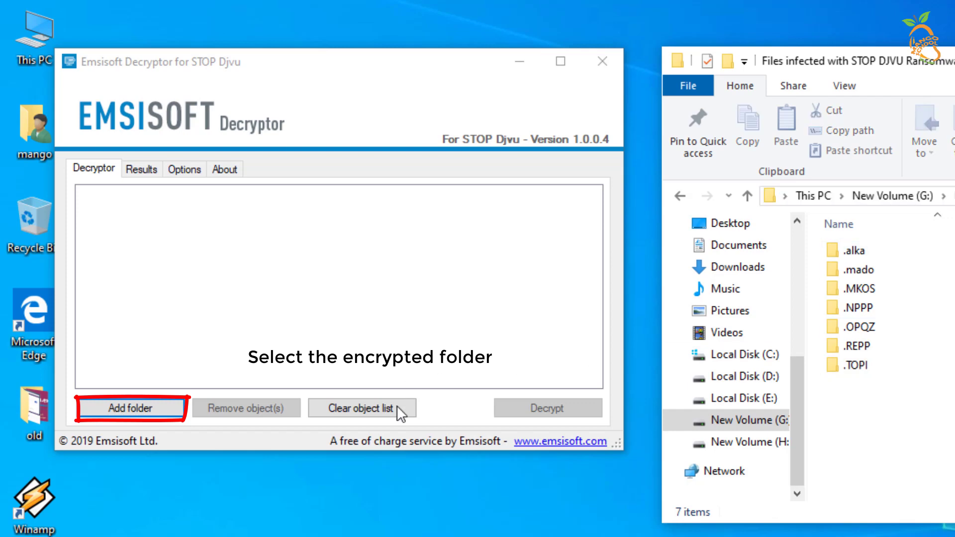
Add the Files infected with STOP DJVU Ransomware folder on New Volume (G:) to the decryptor's list of objects.
click(163, 416)
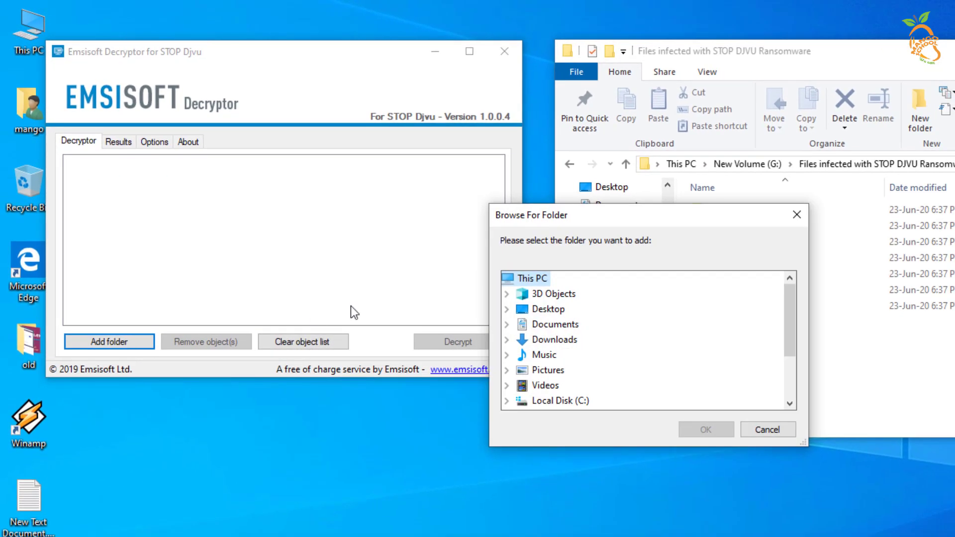
scroll(611, 368, down, 2)
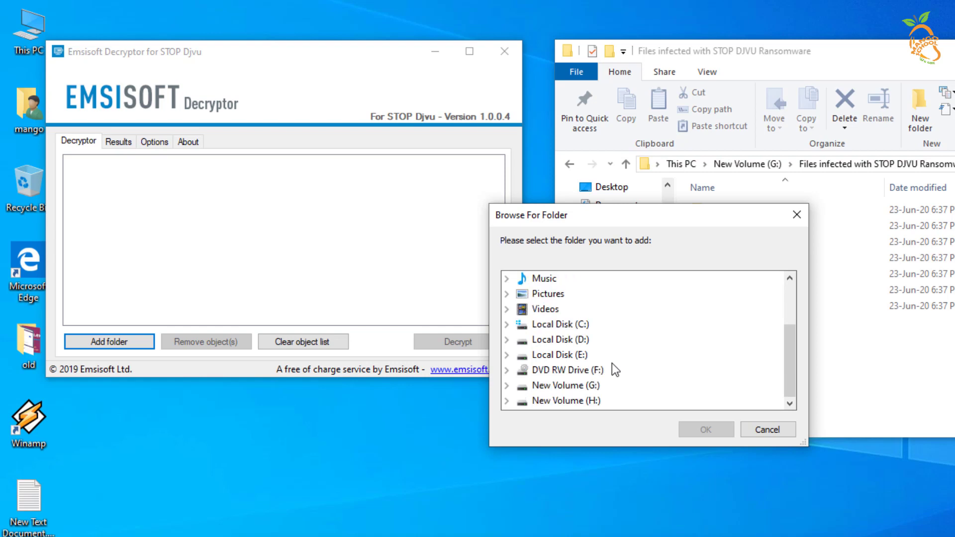
click(592, 386)
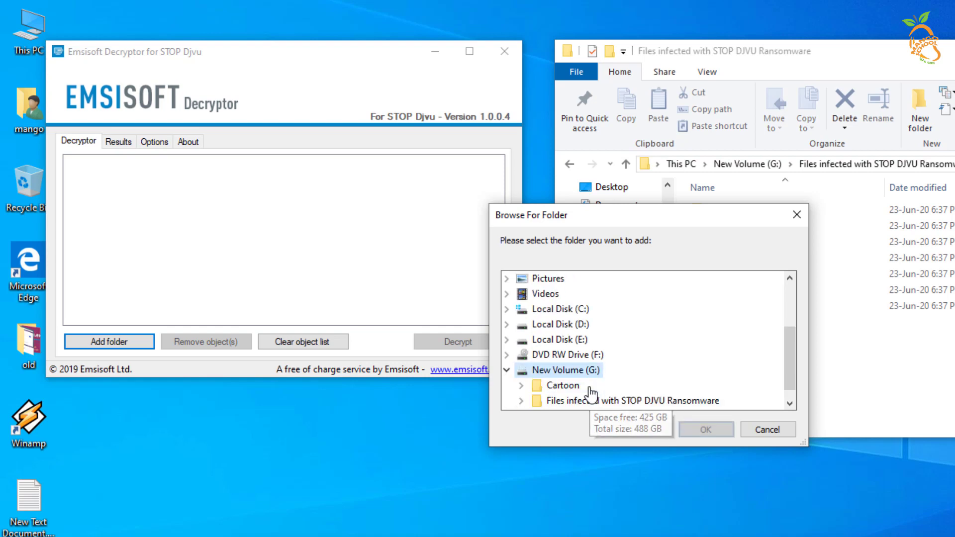
double_click(635, 404)
drag(707, 219, 495, 153)
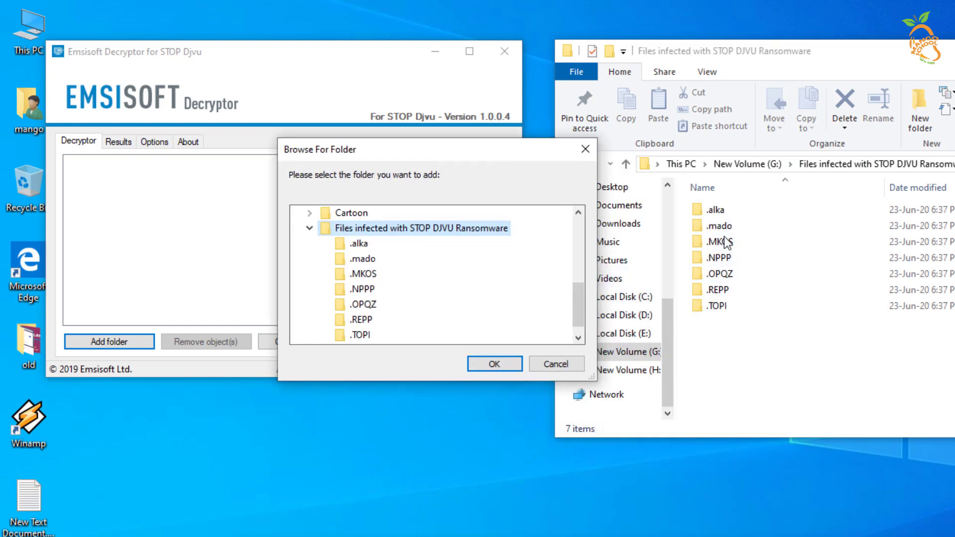
click(485, 362)
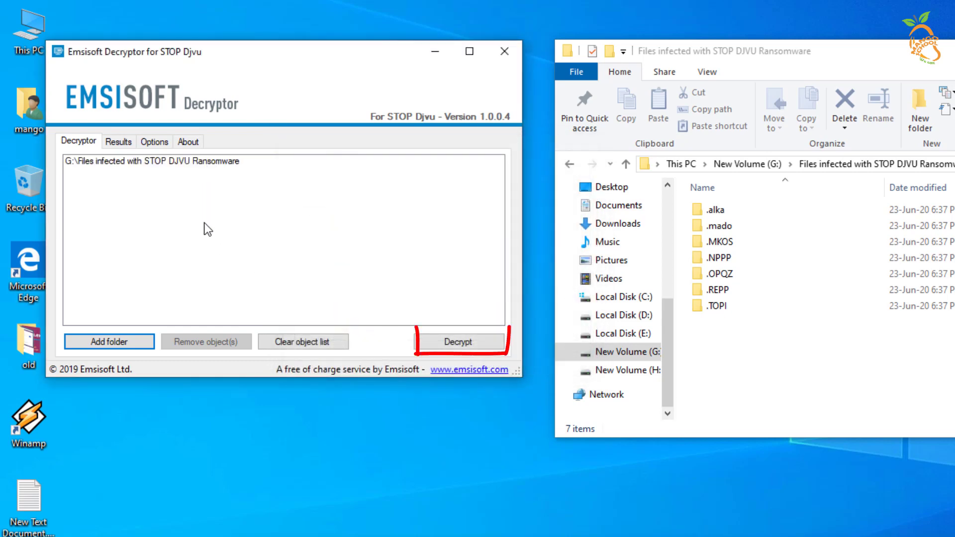
Decrypt the files in the listed folder and check the end of the results log for the status of each file.
click(460, 342)
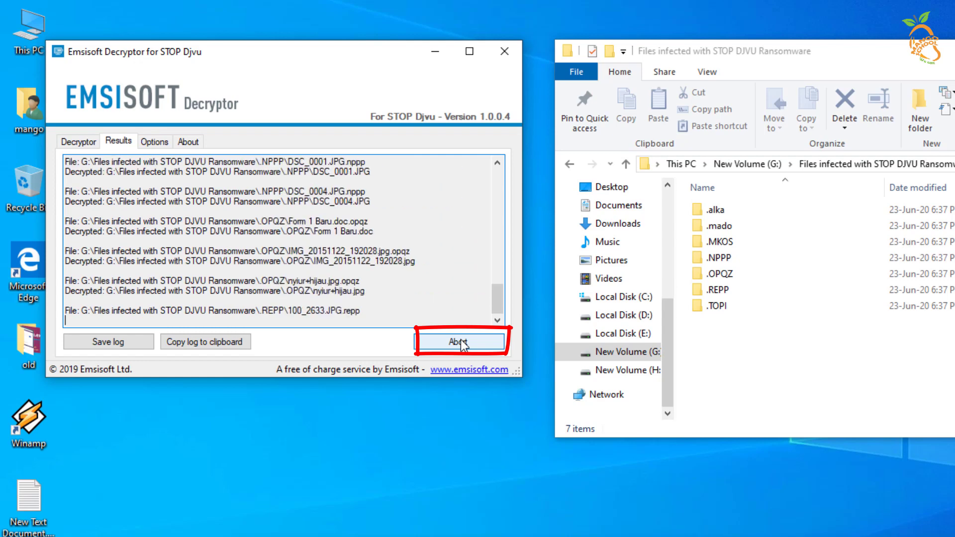
mouse_move(503, 308)
mouse_down()
mouse_move(505, 176)
mouse_move(500, 326)
mouse_up()
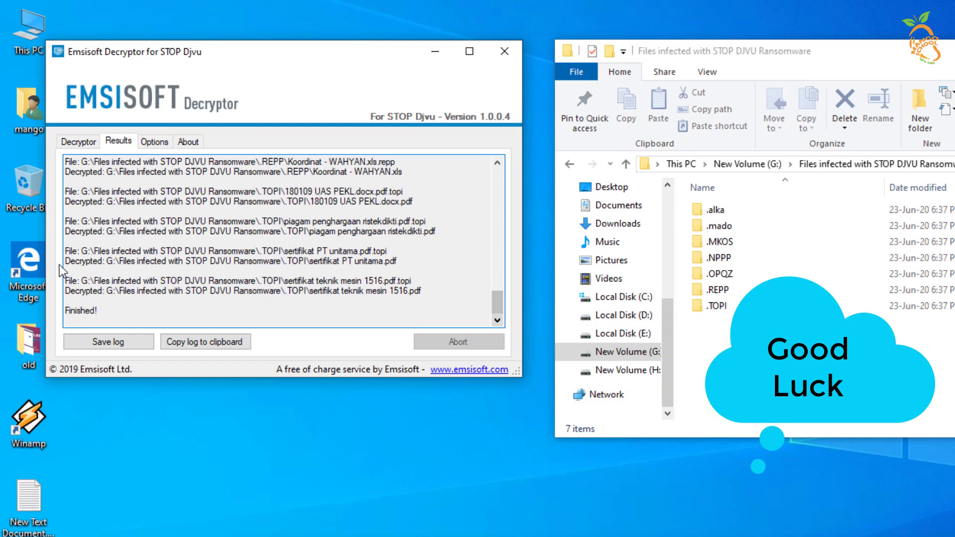
drag(65, 262, 110, 266)
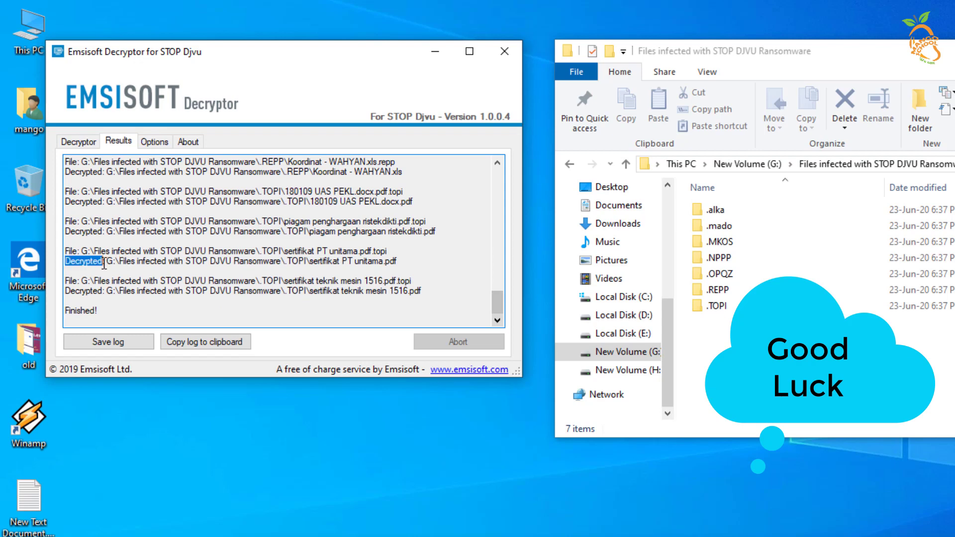